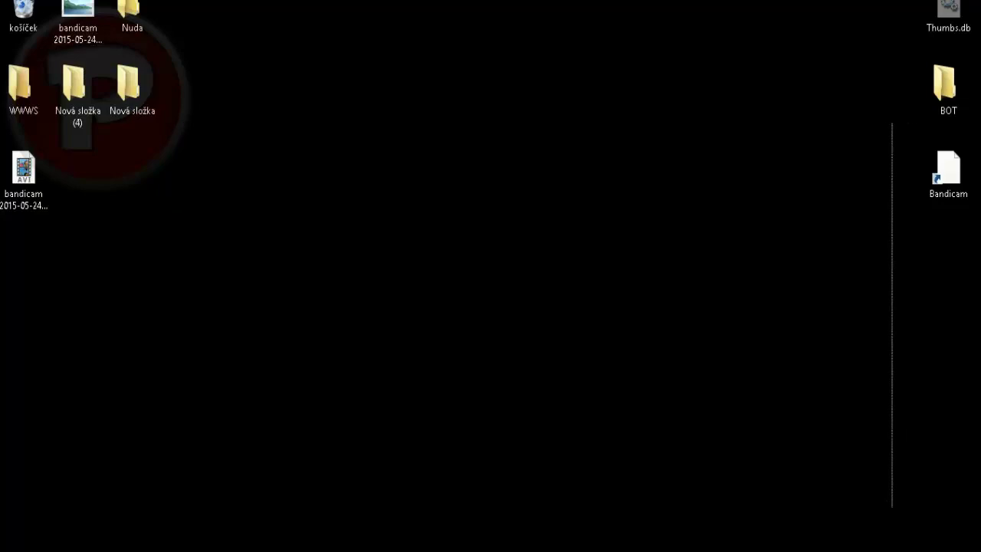
pyautogui.moveTo(77, 88)
pyautogui.mouseDown()
pyautogui.moveTo(367, 335)
pyautogui.moveTo(48, 109)
pyautogui.moveTo(77, 103)
pyautogui.mouseUp()
pyautogui.click(340, 299)
pyautogui.moveTo(83, 139); pyautogui.dragTo(916, 541)
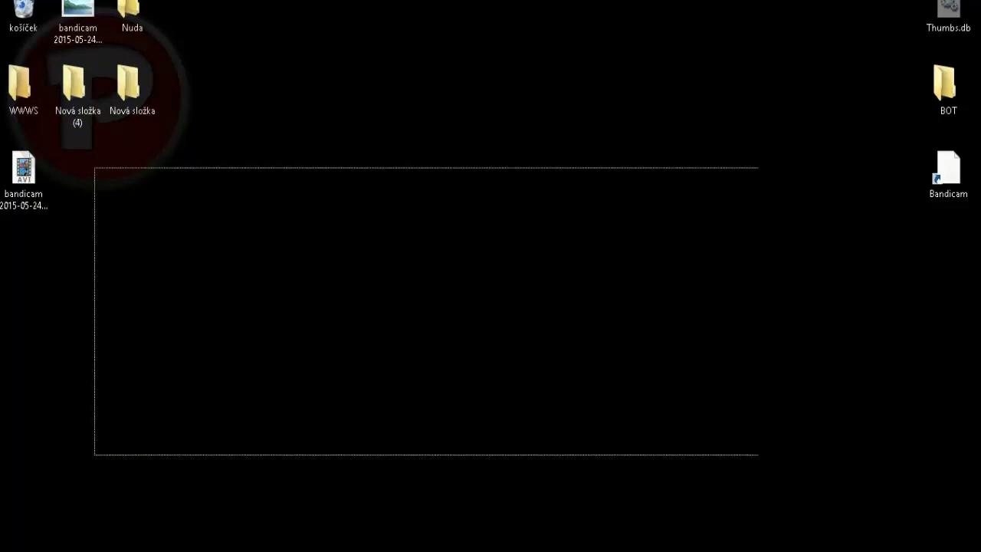
pyautogui.moveTo(111, 151); pyautogui.dragTo(903, 521)
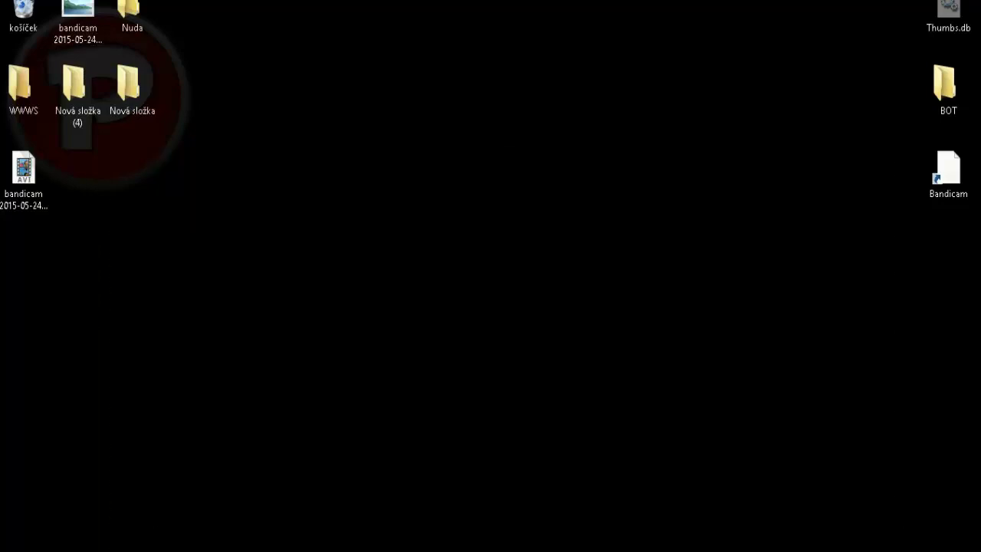
pyautogui.moveTo(296, 167); pyautogui.dragTo(875, 401)
pyautogui.moveTo(157, 148); pyautogui.dragTo(775, 469)
pyautogui.moveTo(134, 287); pyautogui.dragTo(463, 426)
pyautogui.moveTo(198, 271); pyautogui.dragTo(277, 309)
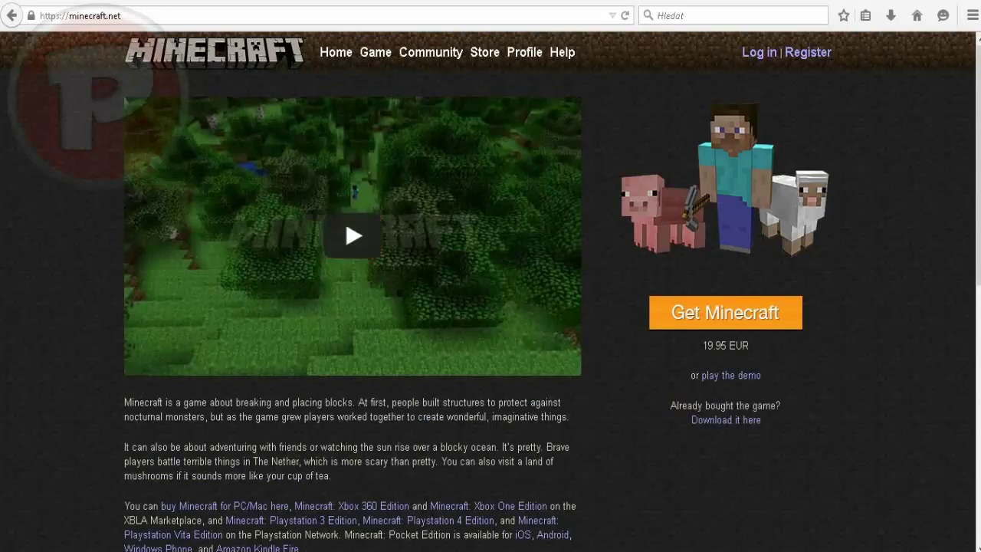
# Download minecraft_server.1.8.6.exe from the Minecraft download page and check its download progress
pyautogui.click(726, 420)
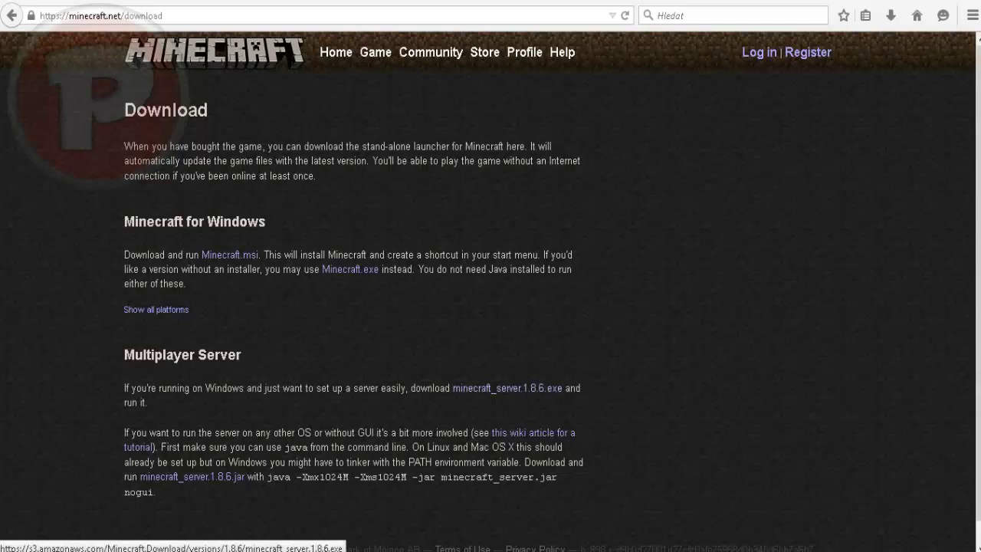
pyautogui.click(507, 388)
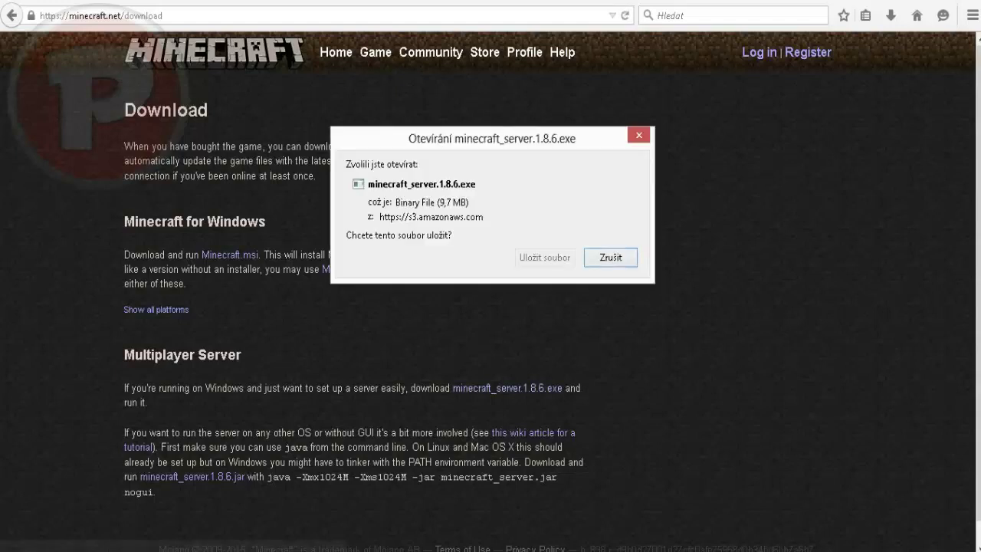
pyautogui.click(544, 258)
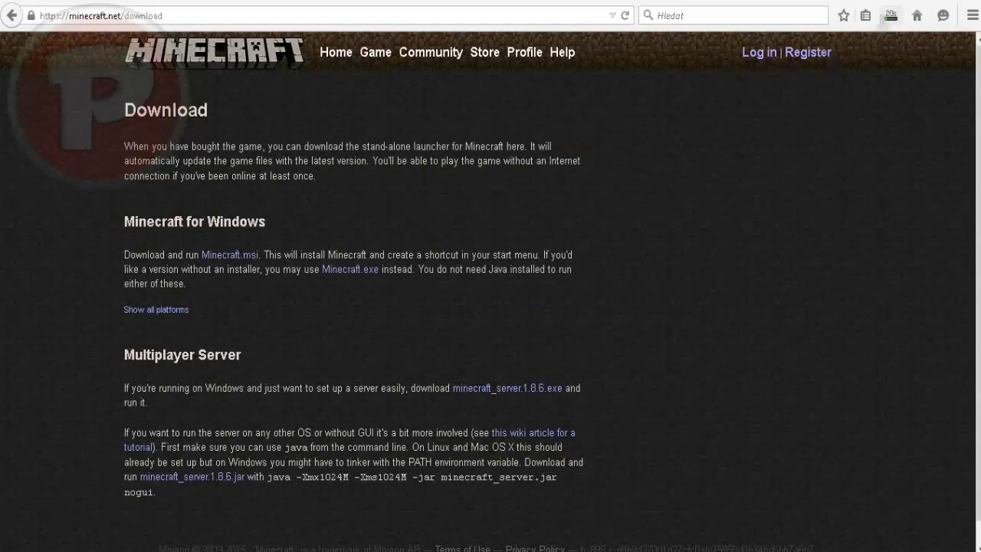
pyautogui.click(891, 15)
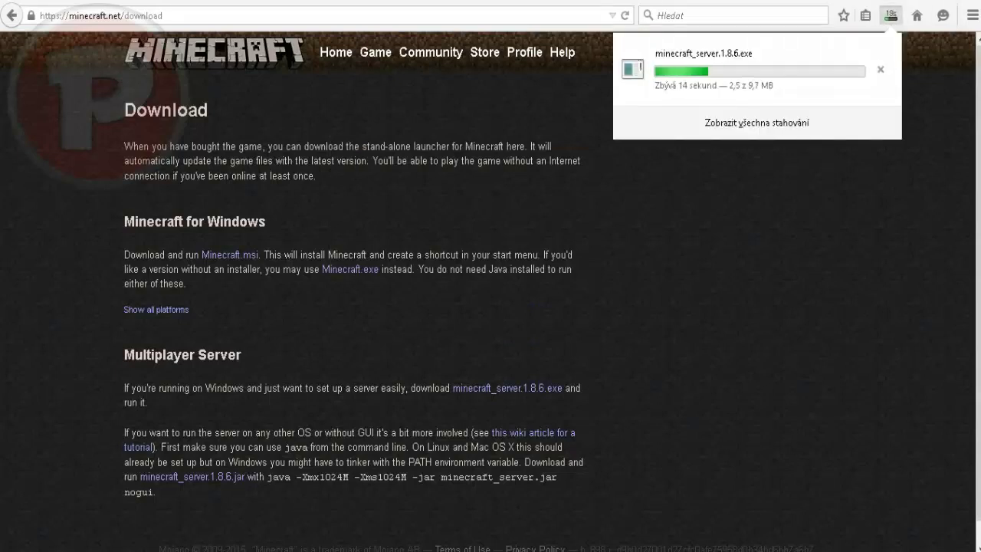
pyautogui.click(891, 16)
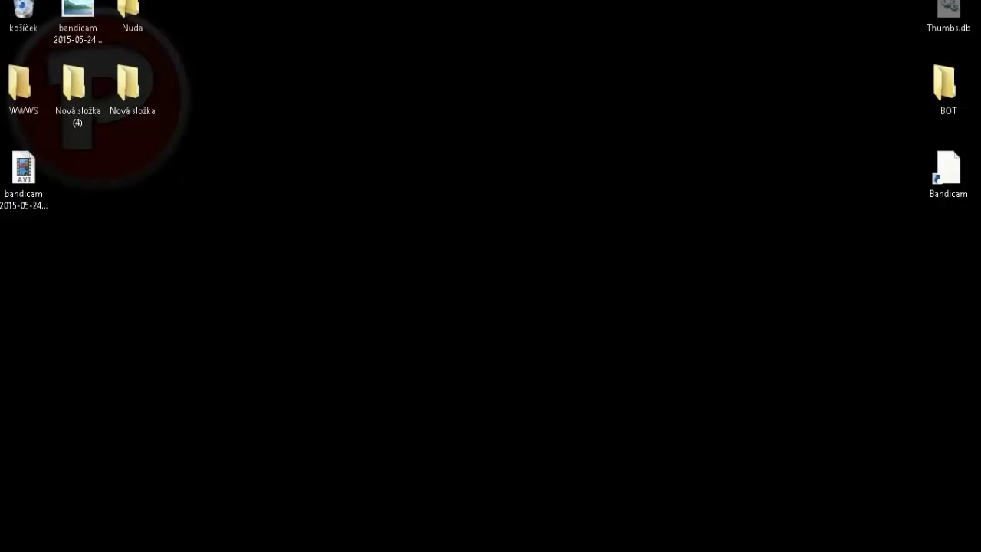
# Create a new folder named CzeCraft in the empty area of the desktop and reposition it
pyautogui.rightClick(532, 235)
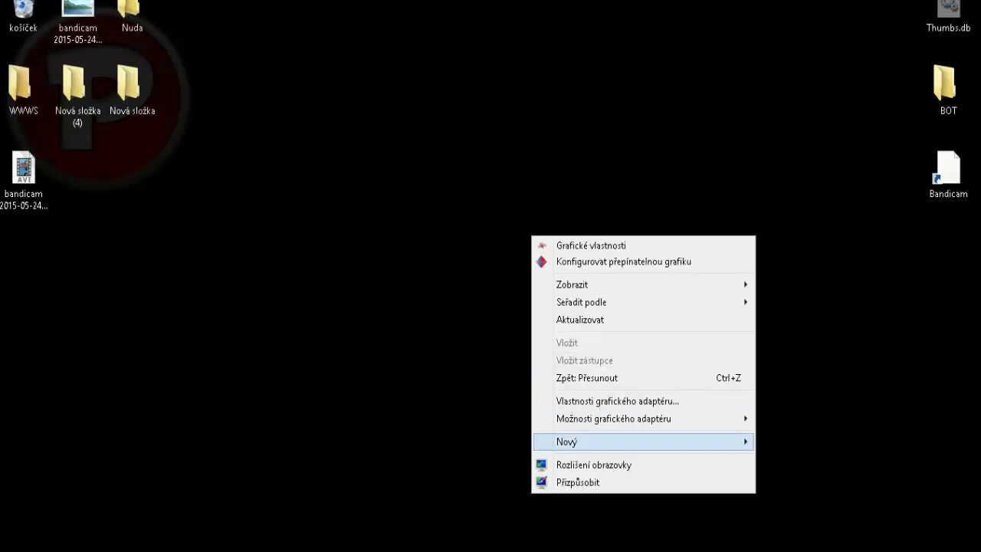
pyautogui.moveTo(583, 442)
pyautogui.click(790, 294)
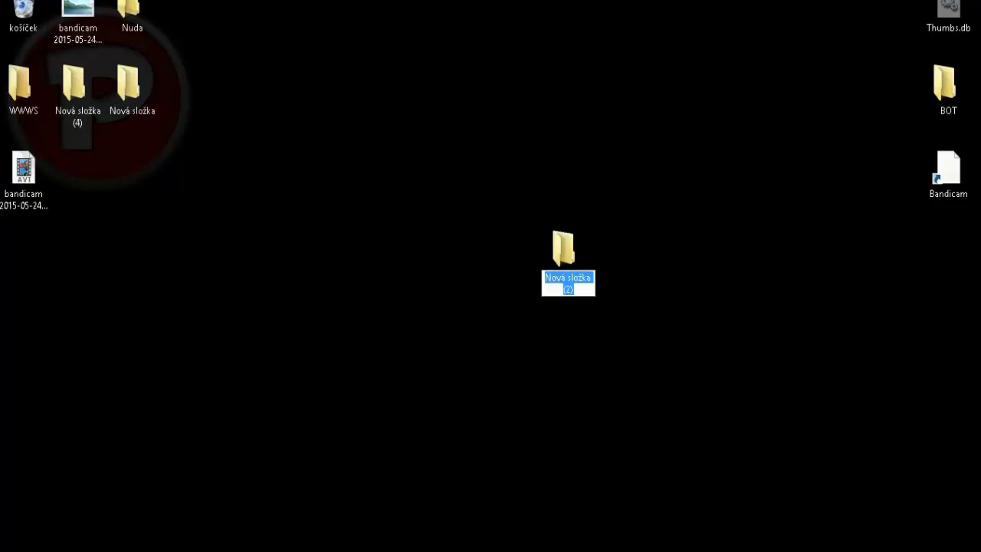
pyautogui.press('BackSpace')
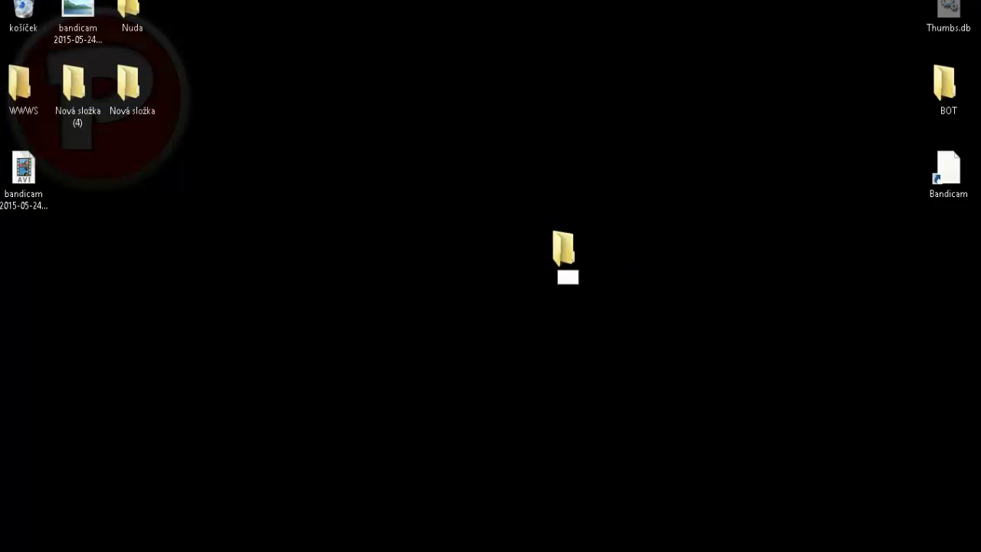
pyautogui.write('CzeCraft')
pyautogui.press('Return')
pyautogui.moveTo(564, 249); pyautogui.dragTo(460, 253)
# Rename the CzeCraft folder on the desktop as "CzeCraft 1-8"
pyautogui.rightClick(456, 253)
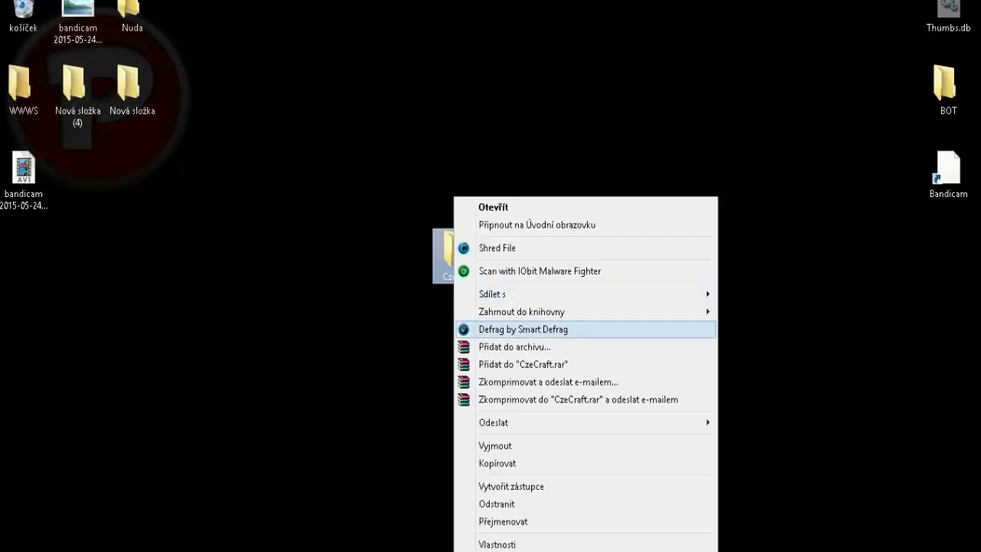
pyautogui.click(503, 521)
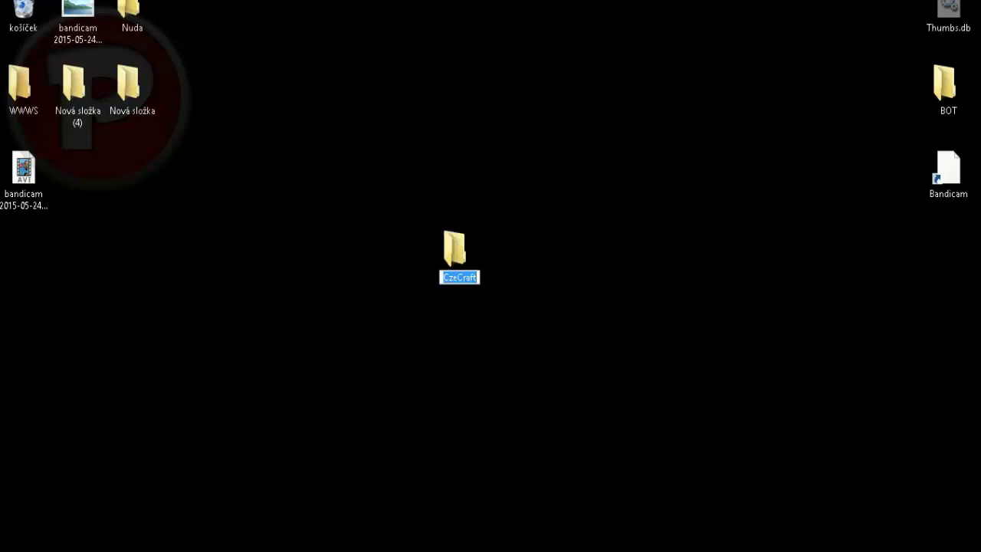
pyautogui.click(478, 279)
pyautogui.rightClick(478, 279)
pyautogui.rightClick(462, 257)
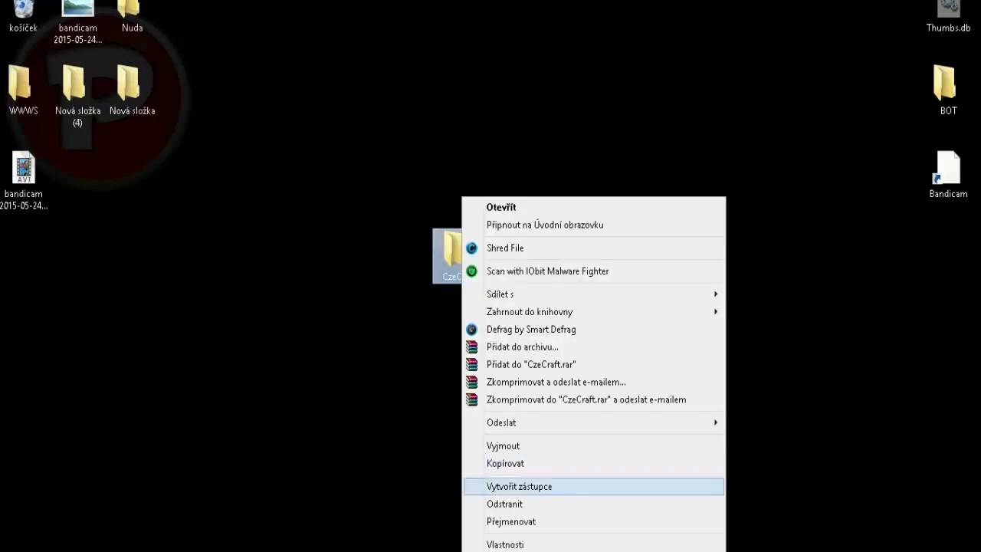
pyautogui.click(511, 521)
pyautogui.press('Right')
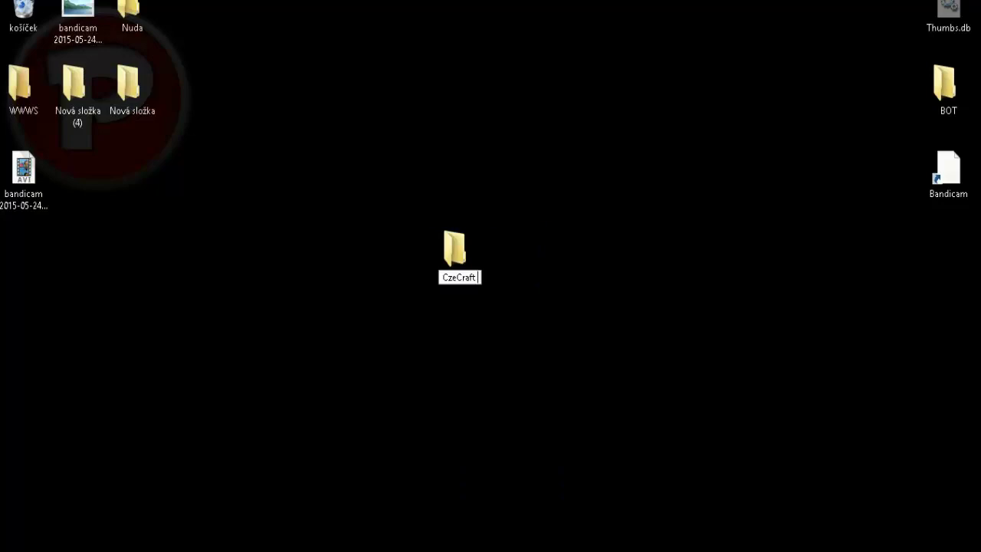
pyautogui.write('1-8')
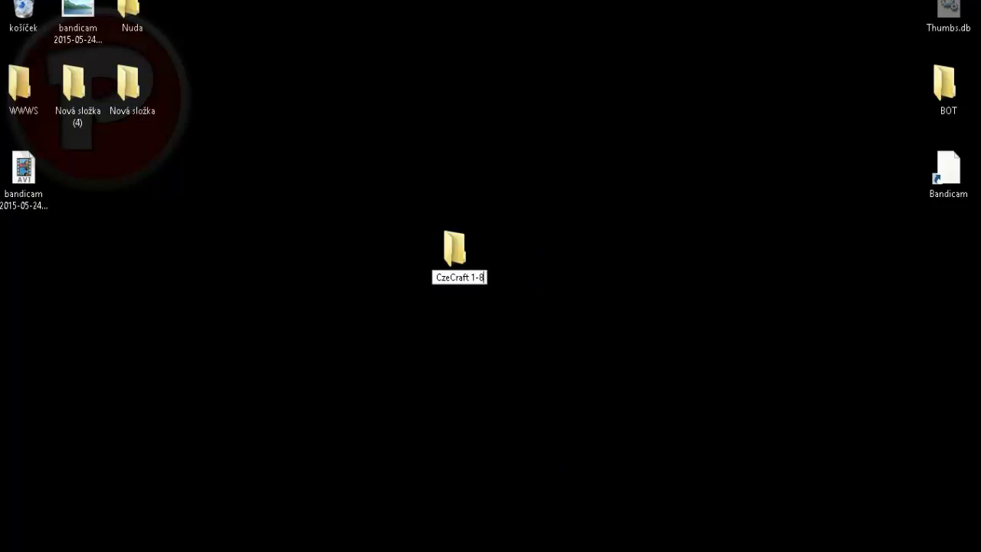
pyautogui.press('Return')
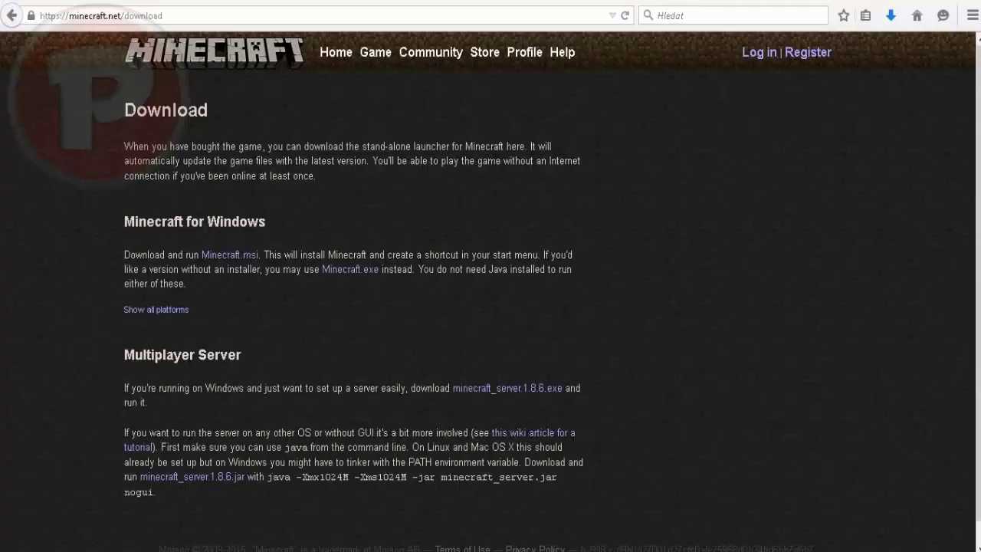
# Restore the browser to a smaller window and move it aside to uncover the CzeCraft 1-8 folder on the desktop
pyautogui.press('super+Down')
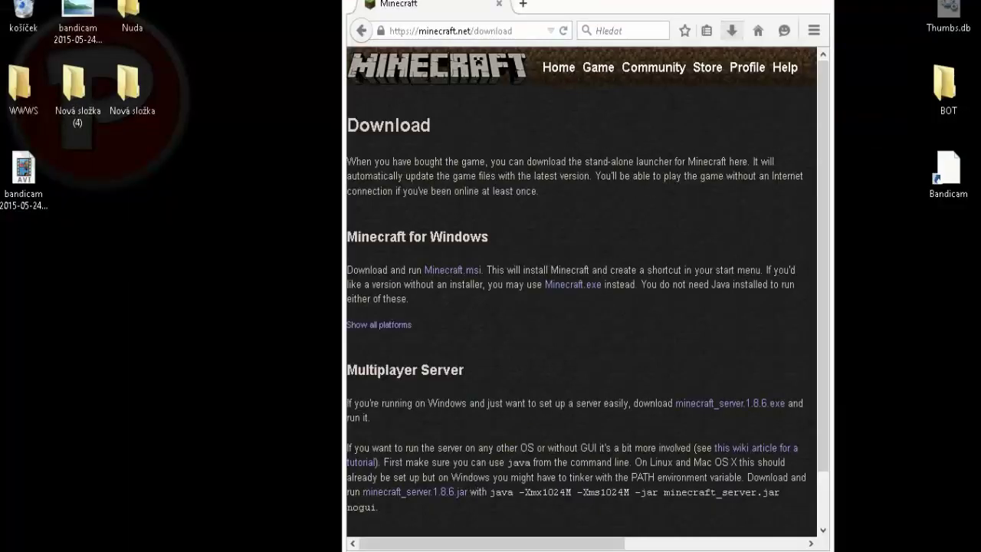
pyautogui.click(732, 30)
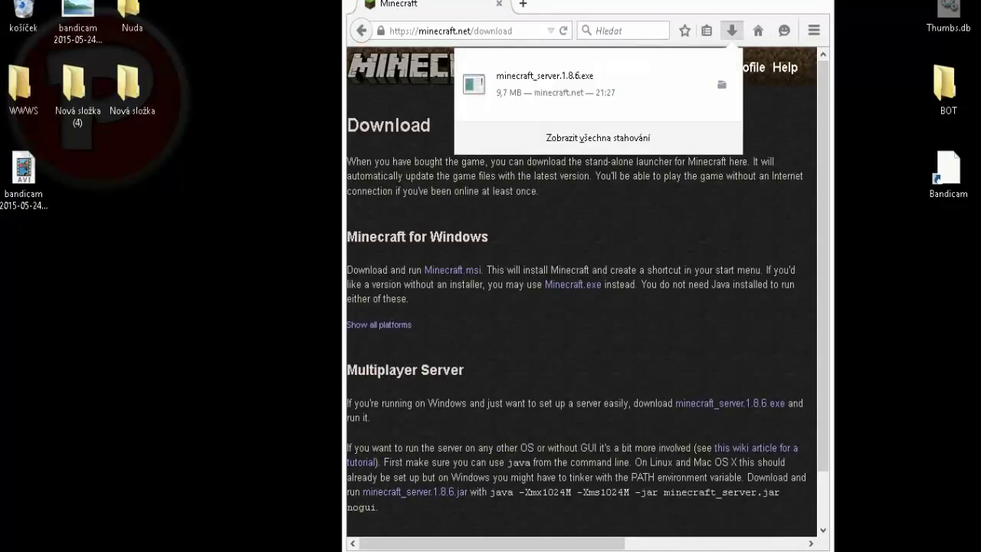
pyautogui.moveTo(652, 4); pyautogui.dragTo(221, 118)
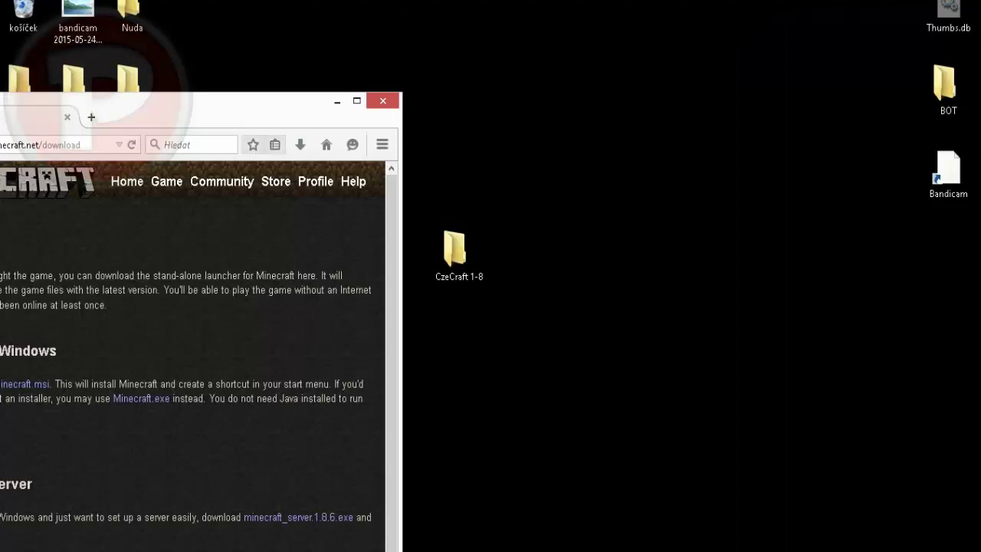
pyautogui.click(300, 144)
# Move the downloaded minecraft_server.1.8.6.exe from the browser's downloads into the CzeCraft 1-8 folder and close the browser
pyautogui.doubleClick(455, 249)
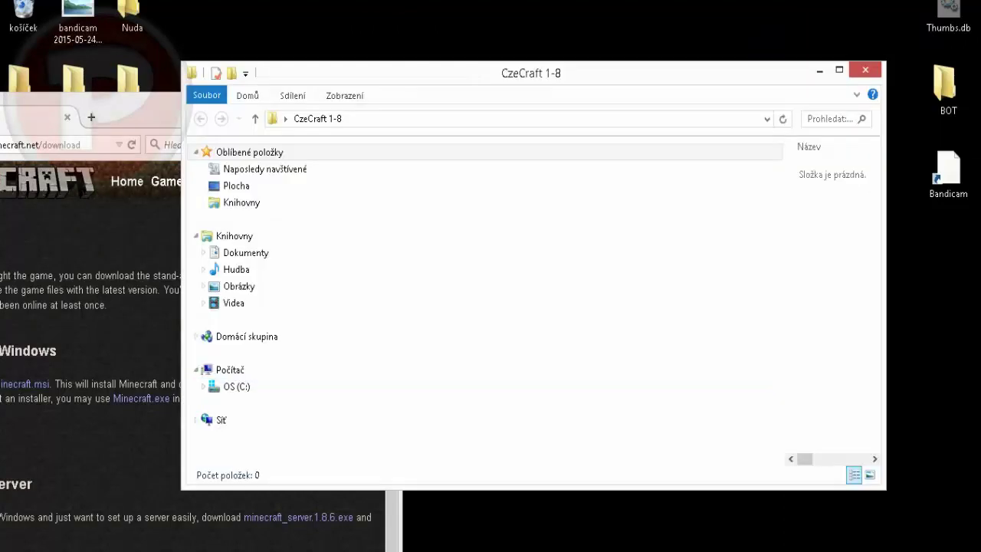
pyautogui.click(154, 445)
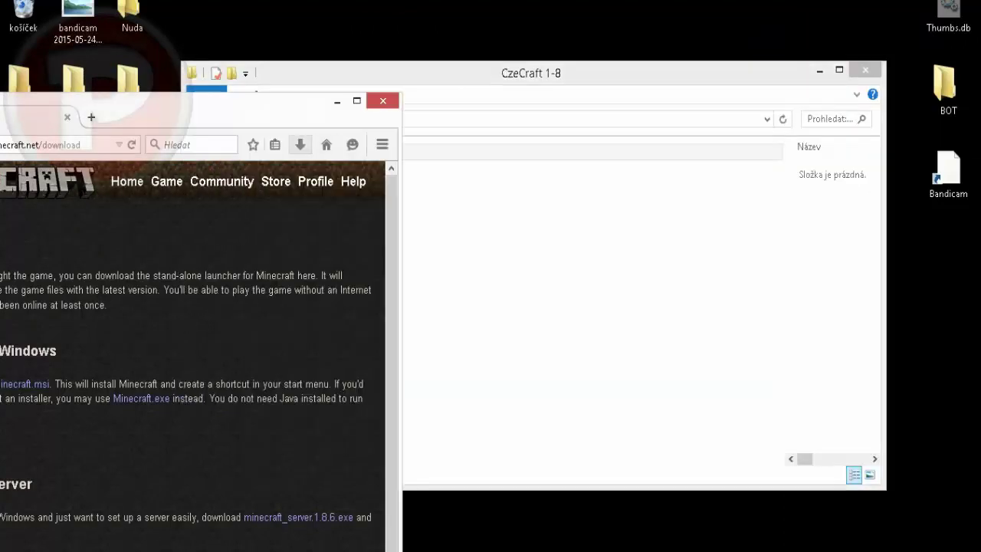
pyautogui.click(300, 144)
pyautogui.moveTo(207, 198); pyautogui.dragTo(230, 200)
pyautogui.moveTo(289, 199); pyautogui.dragTo(874, 269)
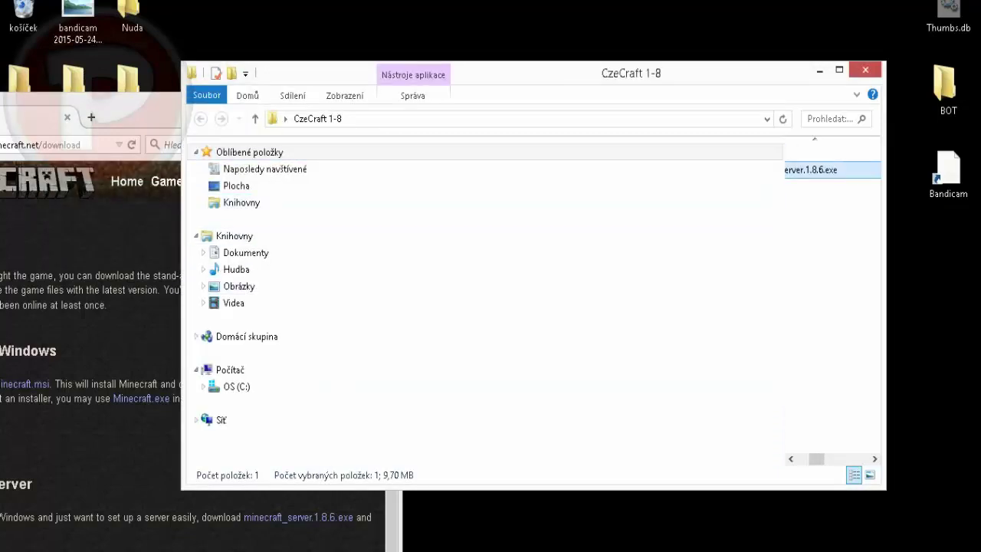
pyautogui.hotkey('alt', 'Tab')
pyautogui.click(382, 100)
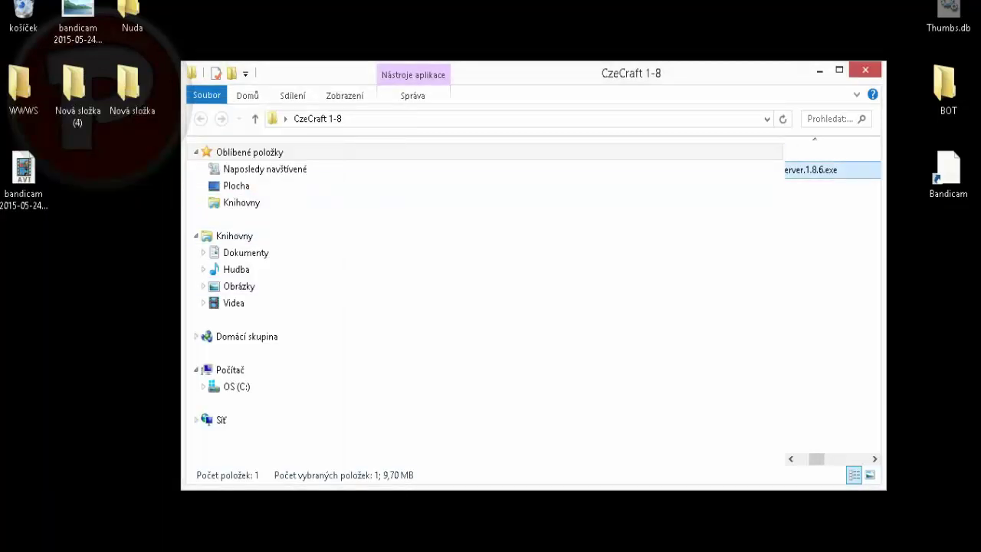
# Maximize the CzeCraft 1-8 folder window and run the Minecraft server executable to generate its initial files
pyautogui.moveTo(816, 459); pyautogui.dragTo(805, 458)
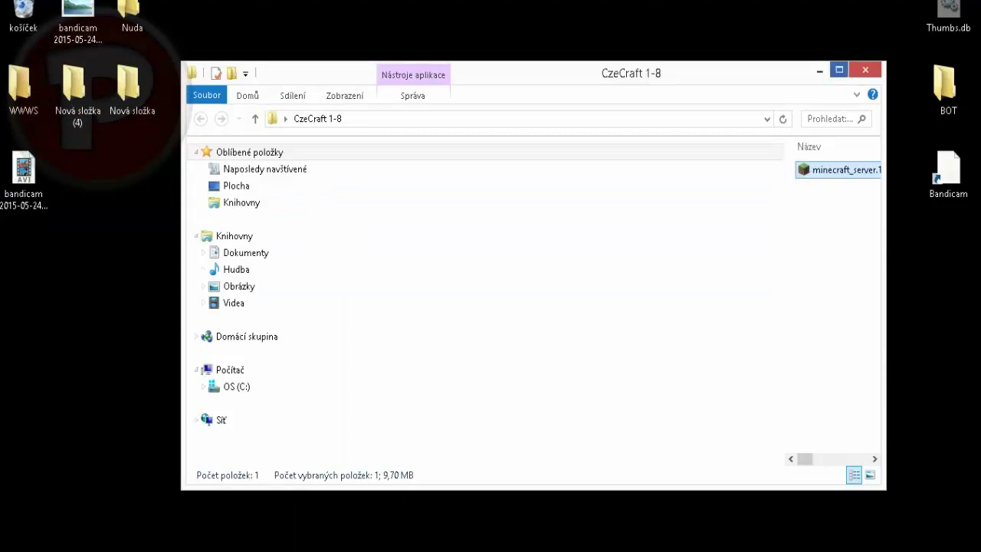
pyautogui.click(839, 70)
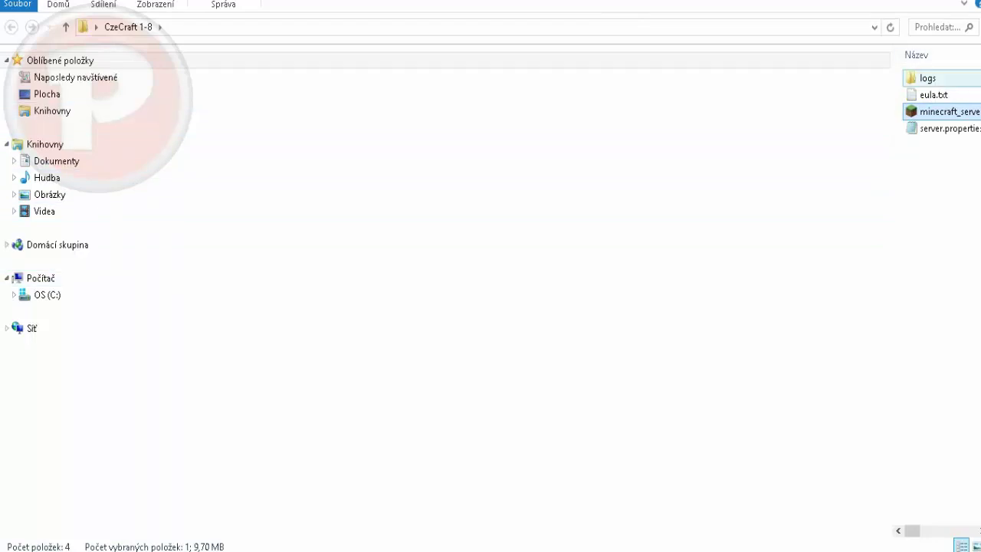
# Open eula.txt in a maximized window and change the eula setting to true
pyautogui.doubleClick(934, 95)
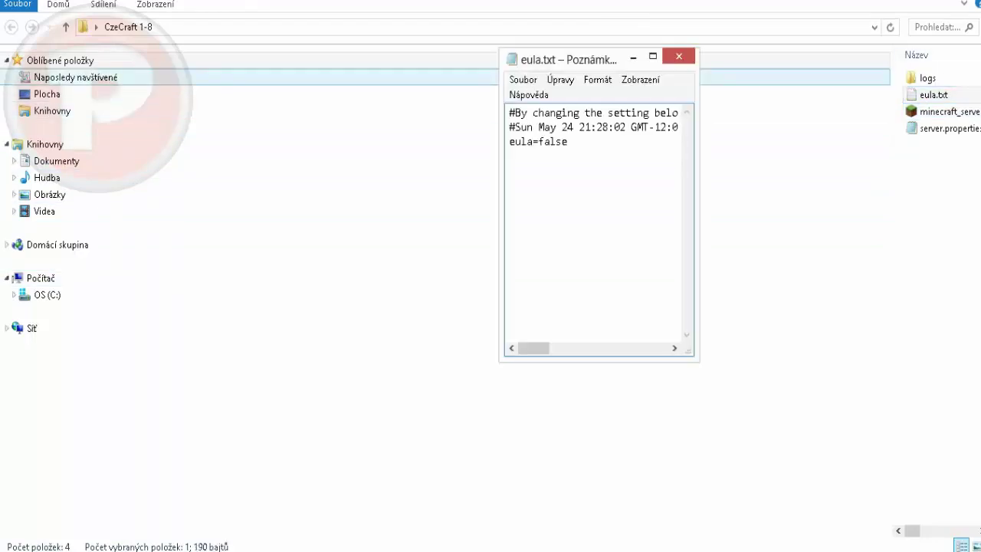
pyautogui.click(653, 56)
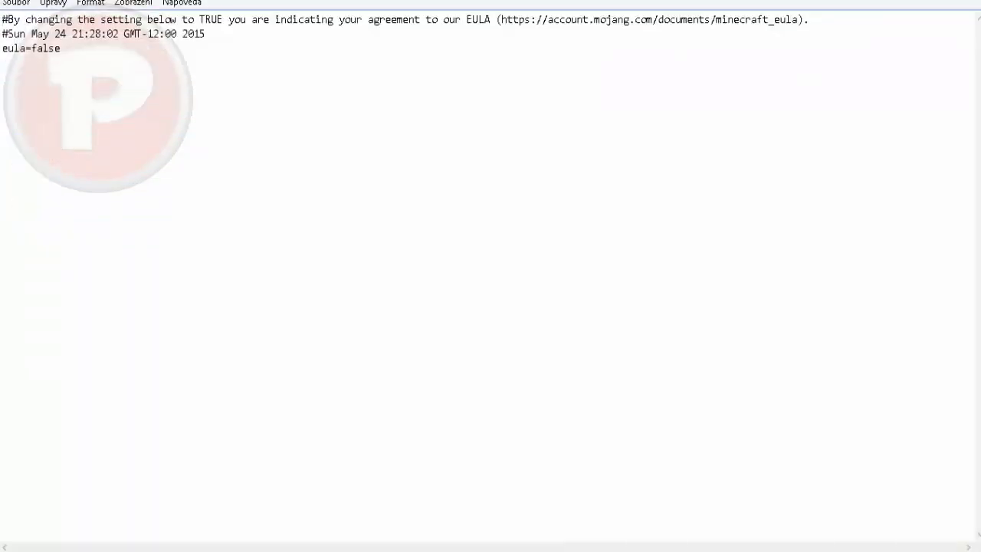
pyautogui.moveTo(3, 33)
pyautogui.mouseDown()
pyautogui.moveTo(206, 34)
pyautogui.moveTo(8, 20)
pyautogui.mouseUp()
pyautogui.click(2, 62)
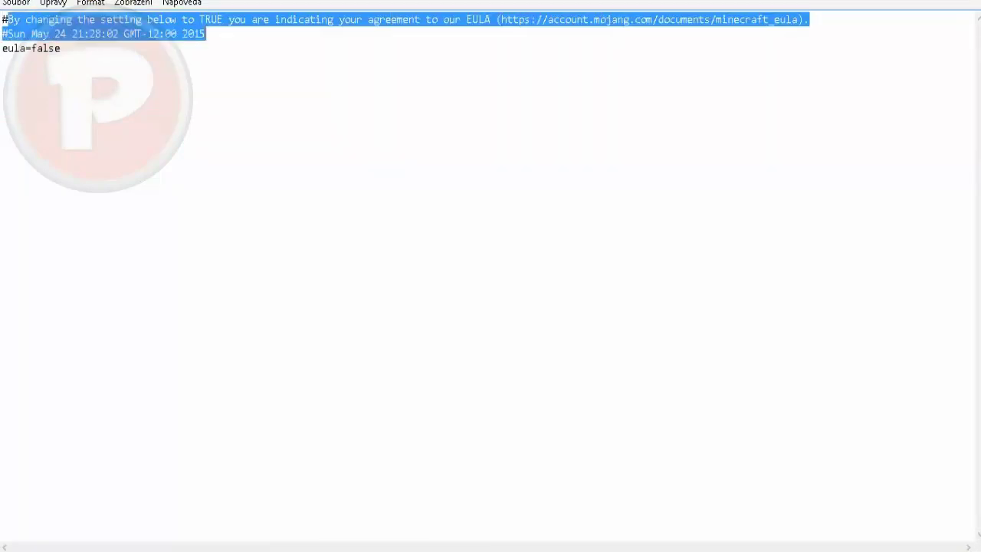
pyautogui.press('Down')
pyautogui.press('Down')
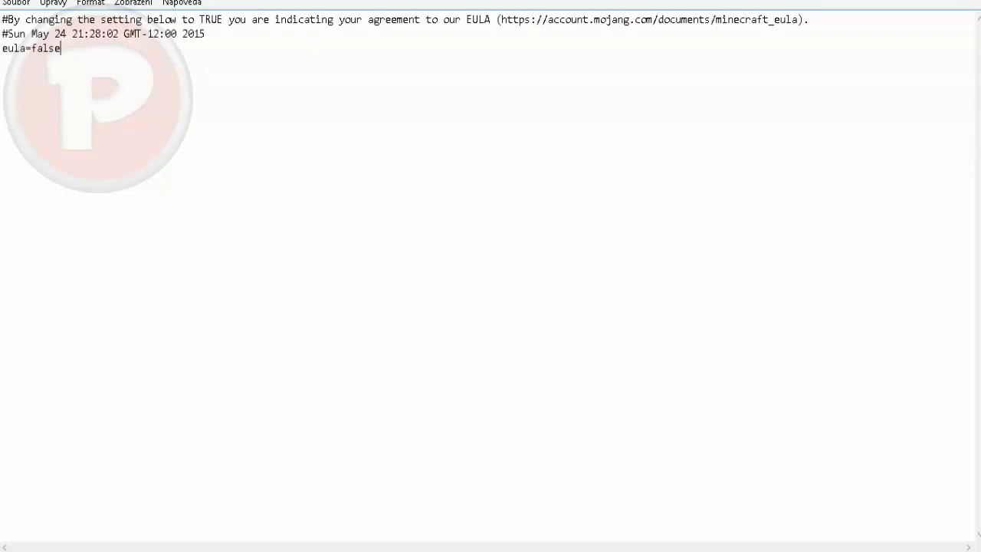
pyautogui.press('BackSpace')
pyautogui.press('BackSpace')
pyautogui.press('BackSpace')
pyautogui.press('BackSpace')
pyautogui.press('BackSpace')
pyautogui.write('true')
# Close eula.txt and save the changes
pyautogui.moveTo(980, 1)
pyautogui.hotkey('alt', 'F4')
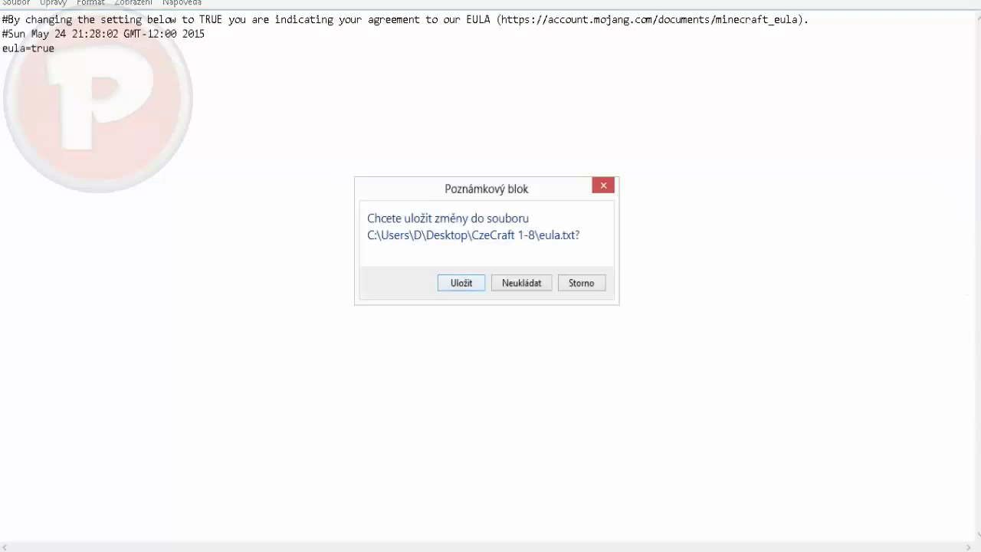
pyautogui.press('Return')
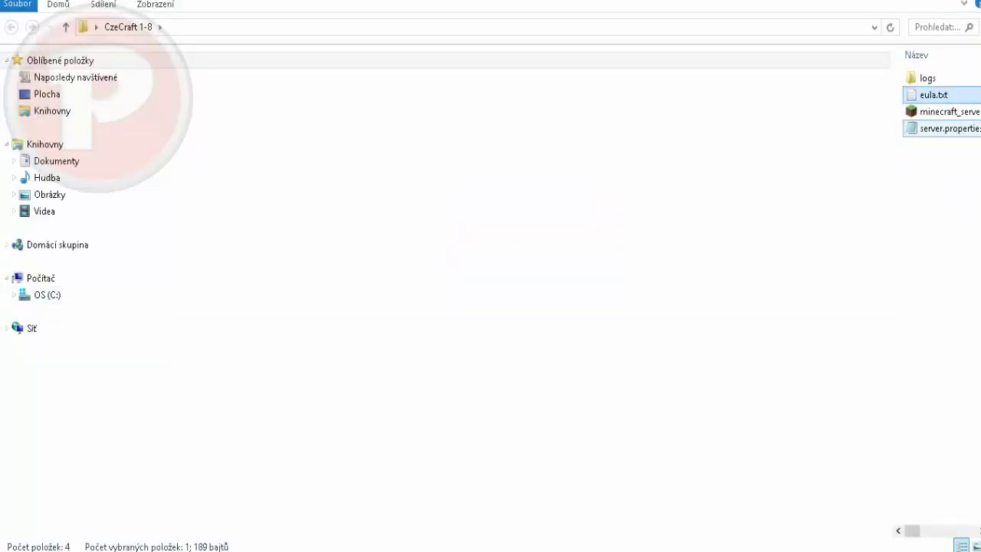
# Open the server.properties file in a maximized window to view its contents
pyautogui.click(943, 128)
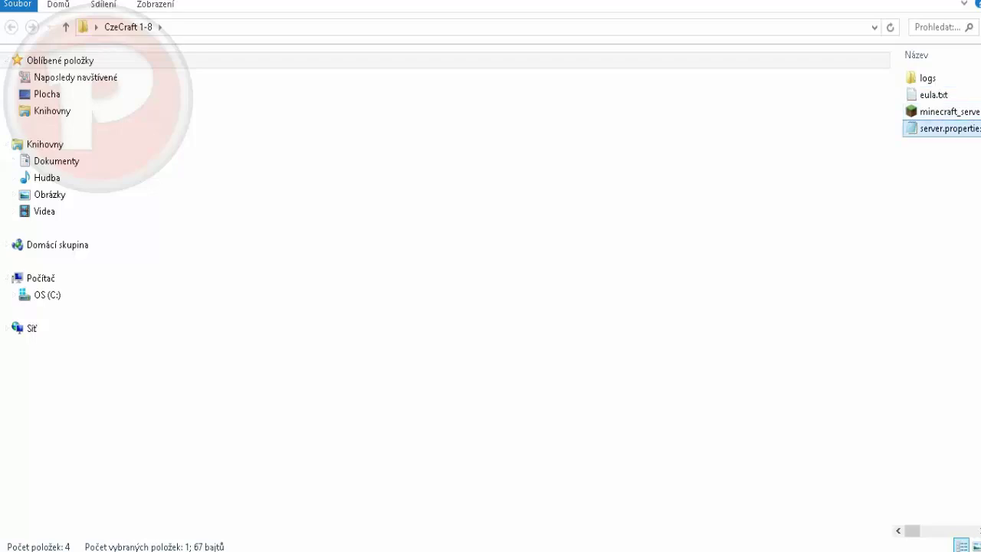
pyautogui.doubleClick(949, 128)
pyautogui.click(652, 56)
# Run the Minecraft server executable from the CzeCraft 1-8 folder again and move the server window aside
pyautogui.click(949, 111)
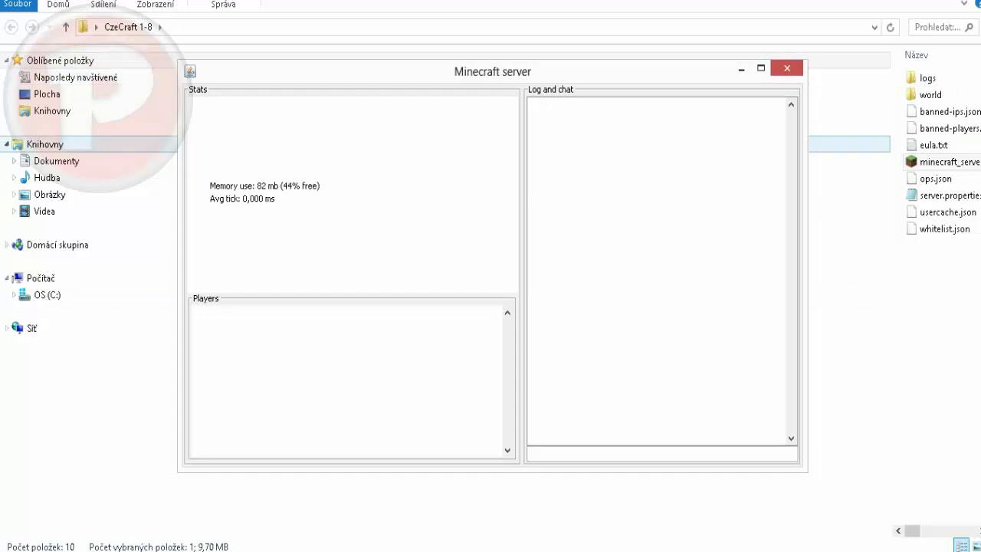
pyautogui.moveTo(492, 72); pyautogui.dragTo(614, 65)
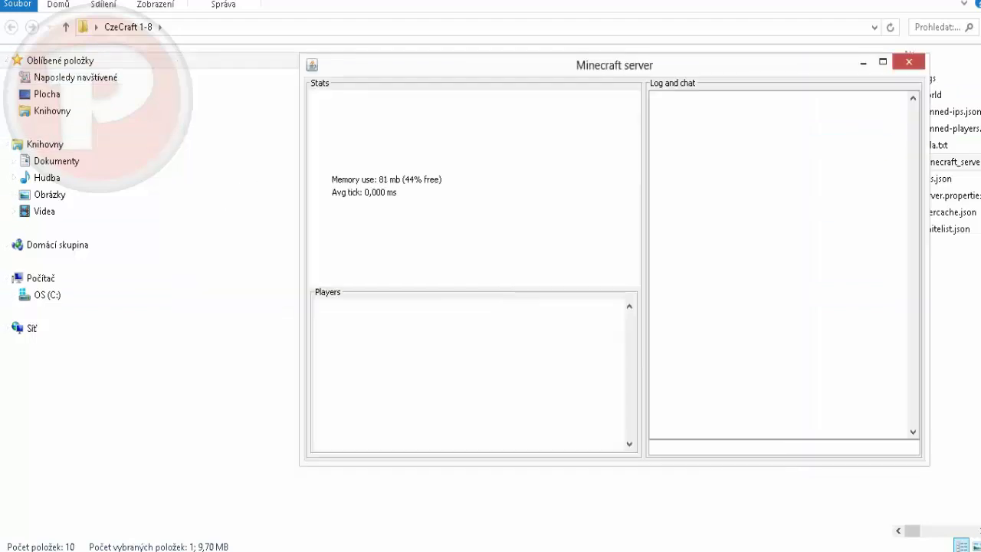
# Move the Minecraft server window aside and shut the server down with the stop command
pyautogui.moveTo(505, 65); pyautogui.dragTo(365, 62)
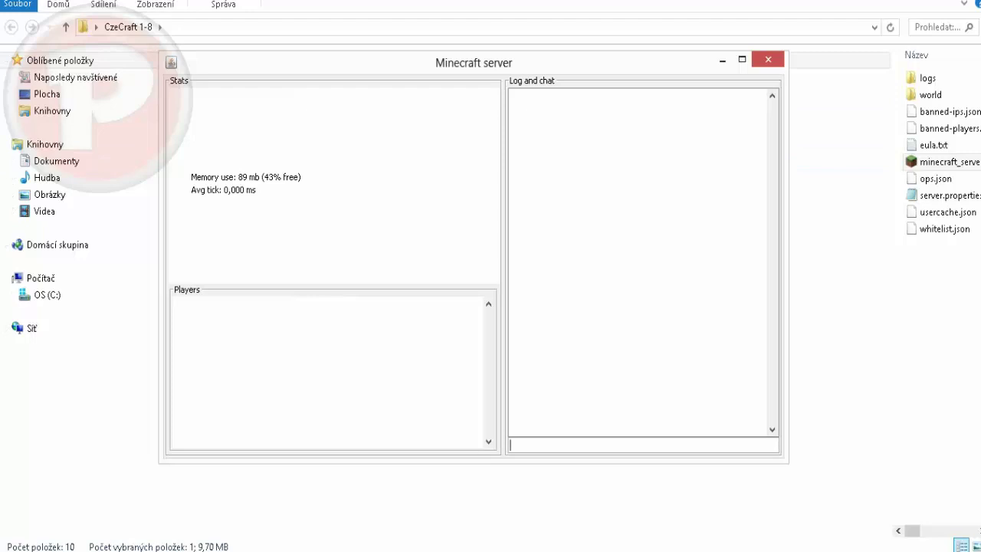
pyautogui.write('stop')
pyautogui.press('Return')
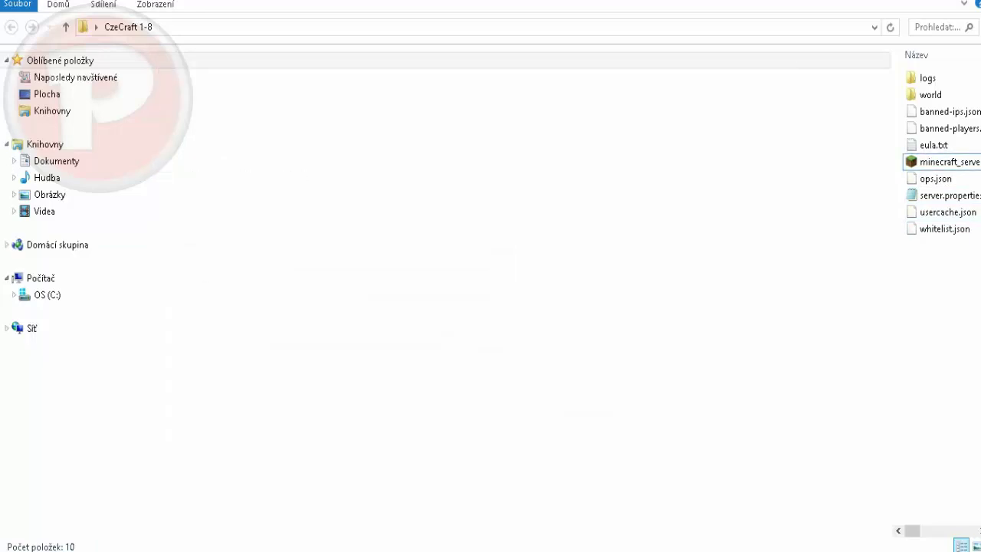
pyautogui.click(949, 213)
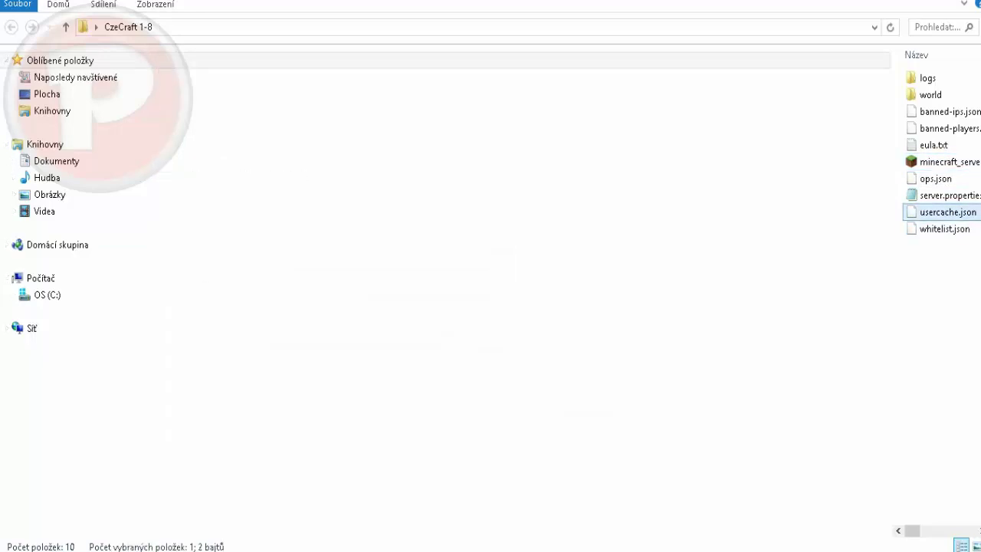
pyautogui.click(950, 195)
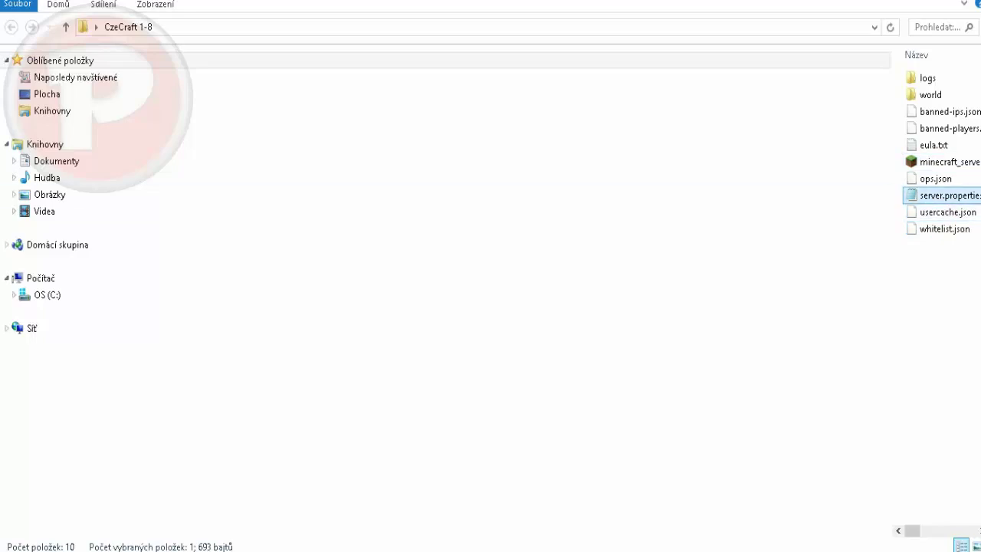
pyautogui.click(936, 179)
pyautogui.moveTo(943, 293)
pyautogui.mouseDown()
pyautogui.moveTo(944, 59)
pyautogui.moveTo(957, 298)
pyautogui.mouseUp()
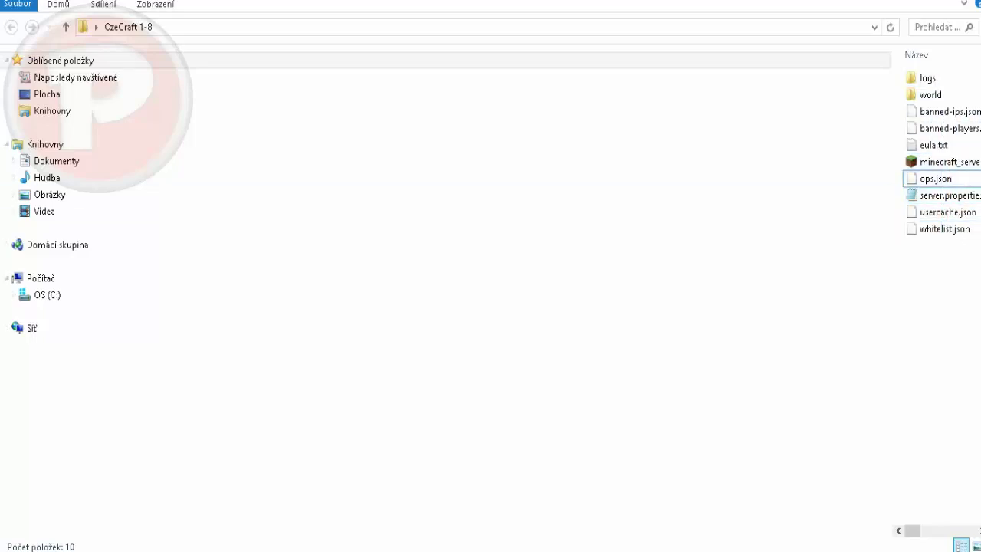
pyautogui.click(769, 59)
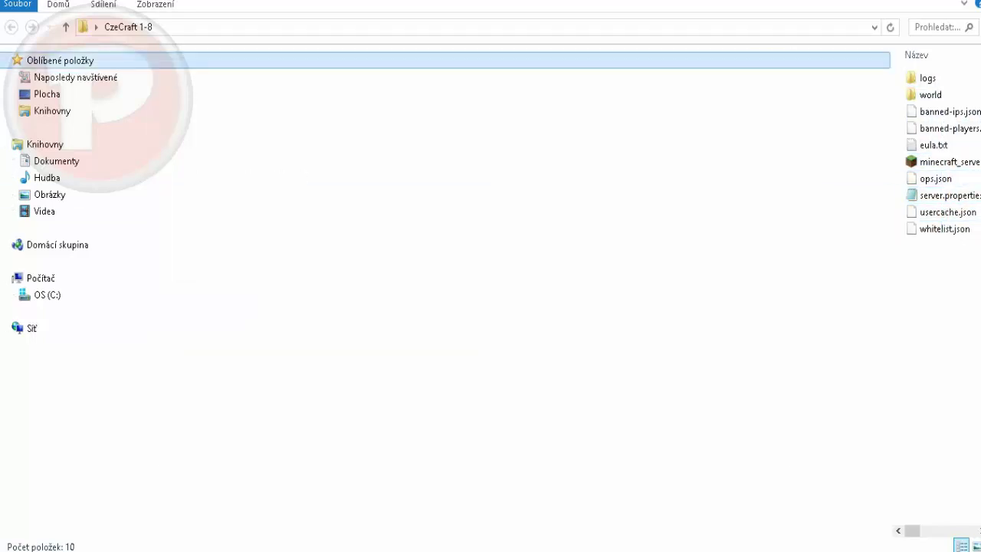
pyautogui.click(769, 60)
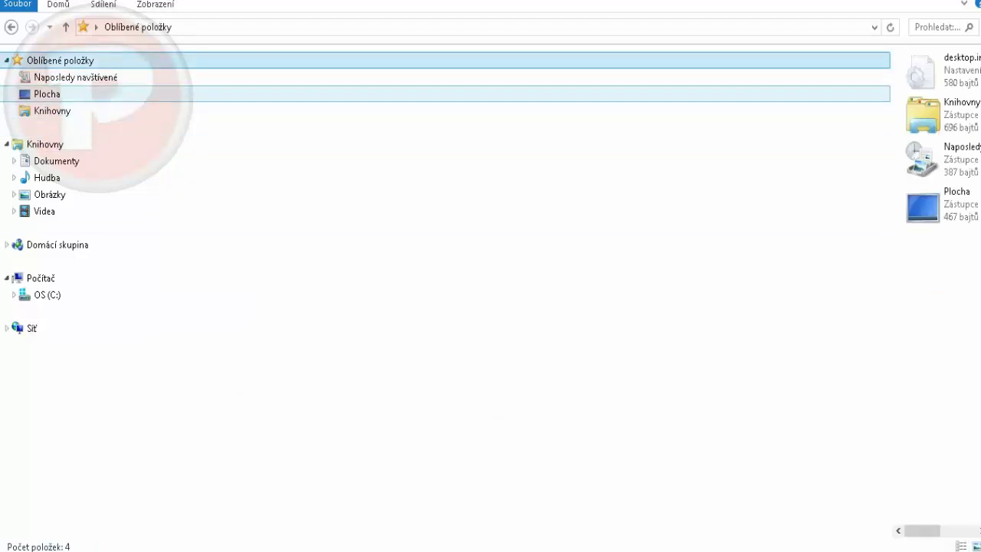
# Go back to the CzeCraft 1-8 folder on the desktop and open server.properties in a maximized window
pyautogui.click(46, 94)
pyautogui.moveTo(979, 223); pyautogui.dragTo(979, 356)
pyautogui.scroll(-1, 942, 284)
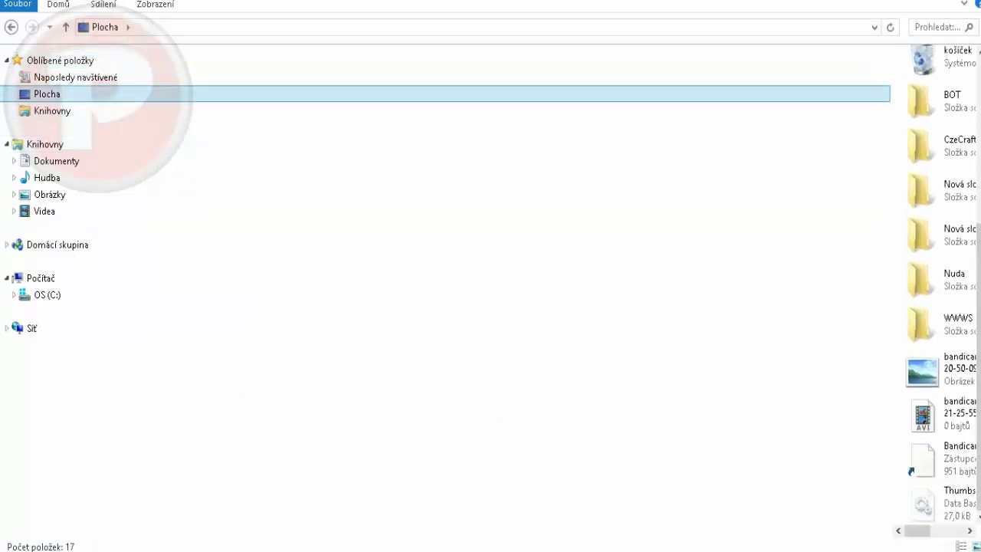
pyautogui.doubleClick(920, 141)
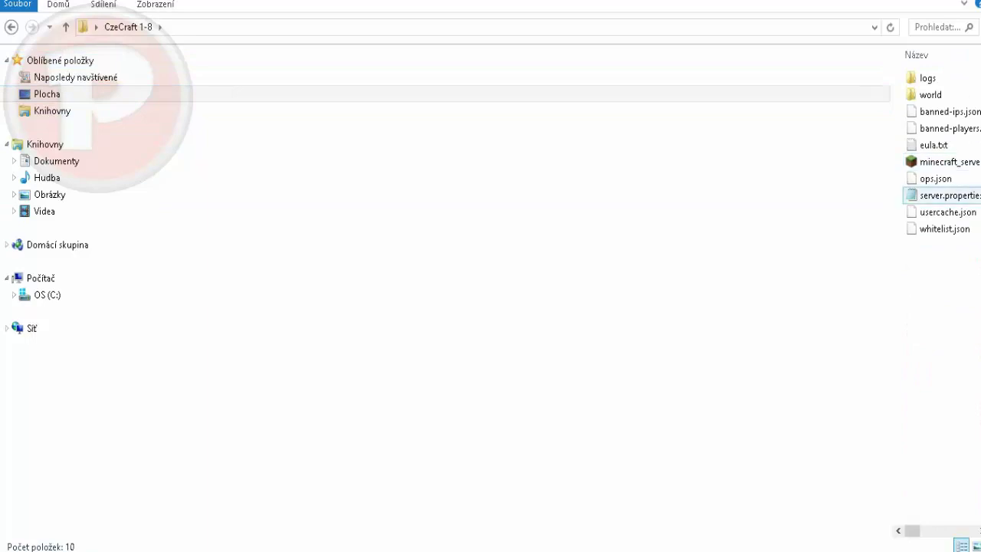
pyautogui.doubleClick(944, 196)
pyautogui.scroll(-7, 595, 222)
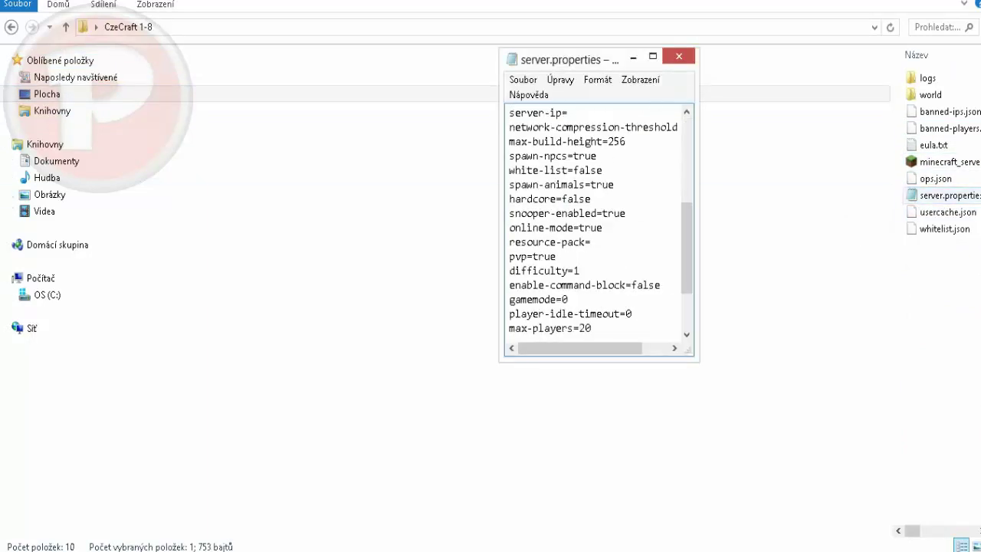
pyautogui.click(653, 56)
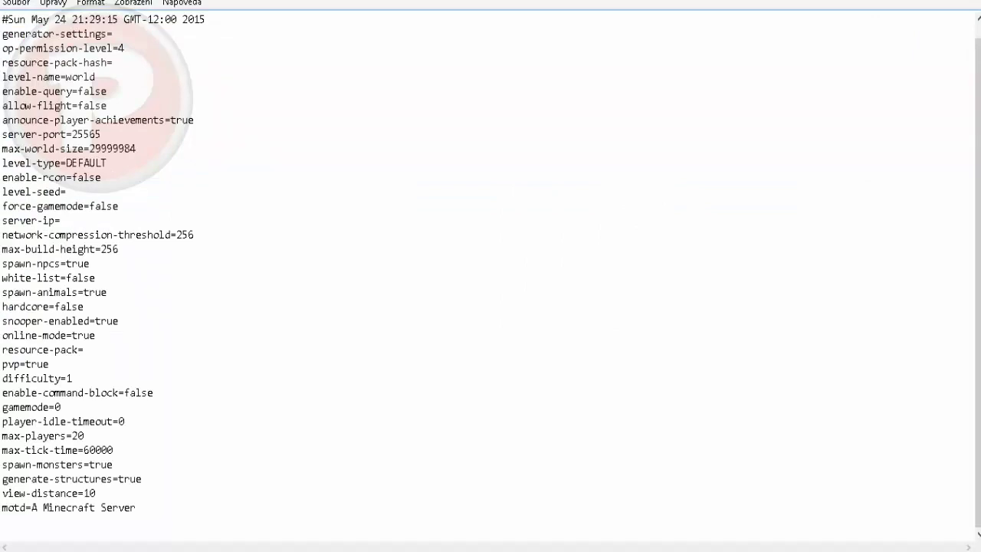
pyautogui.scroll(1, 491, 276)
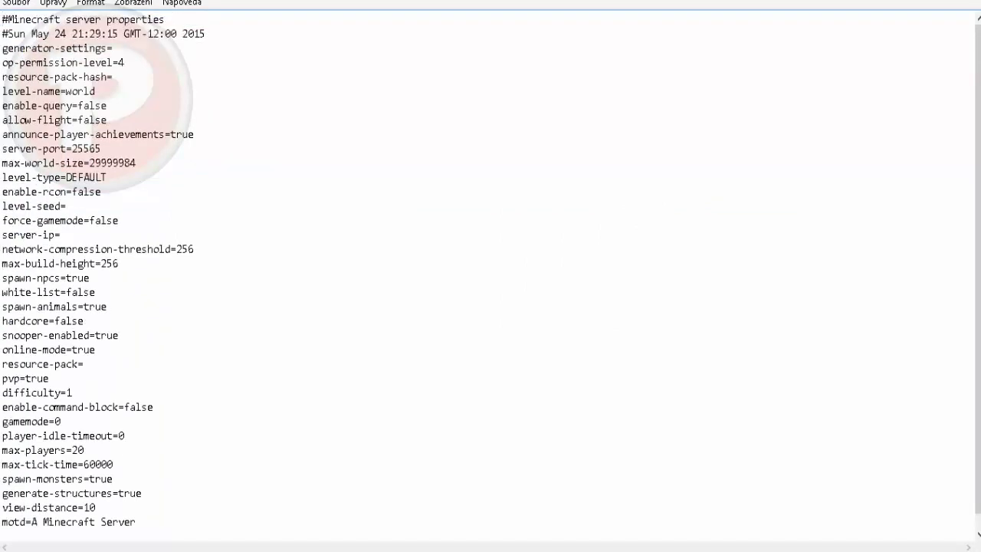
# Examine the opening lines of server.properties, from generator-settings to resource-pack-hash and level-name
pyautogui.moveTo(2, 76); pyautogui.dragTo(114, 77)
pyautogui.click(3, 77)
pyautogui.moveTo(3, 76); pyautogui.dragTo(97, 92)
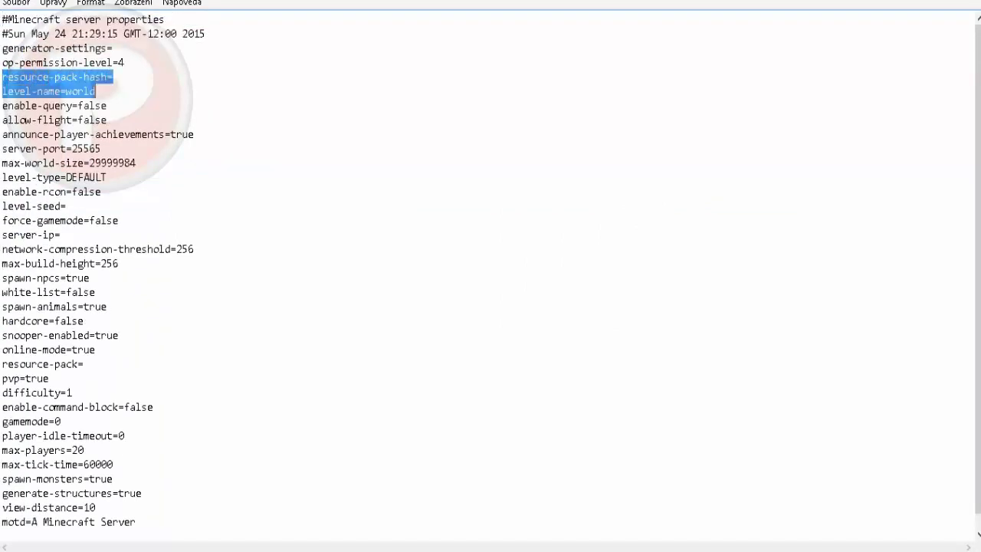
pyautogui.click(115, 77)
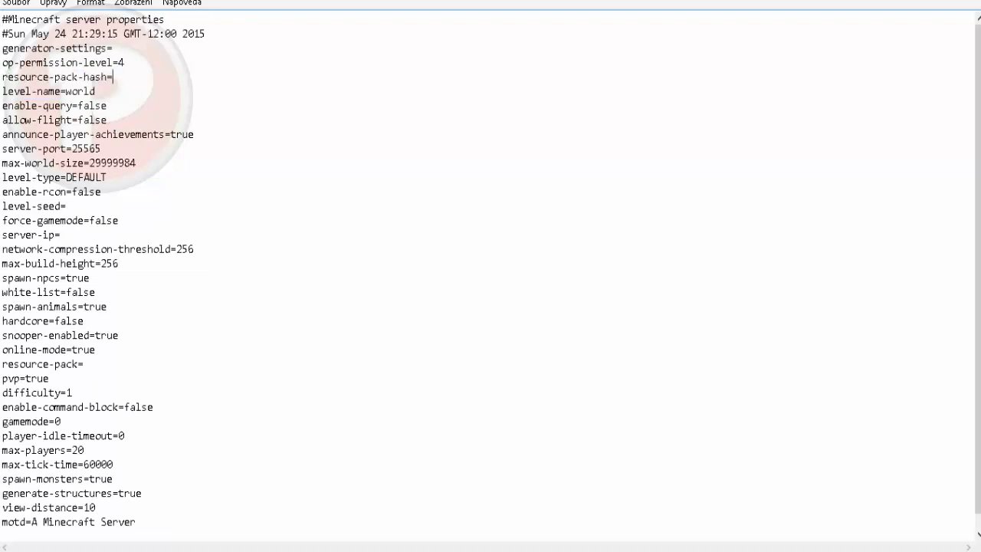
pyautogui.moveTo(3, 91); pyautogui.dragTo(96, 91)
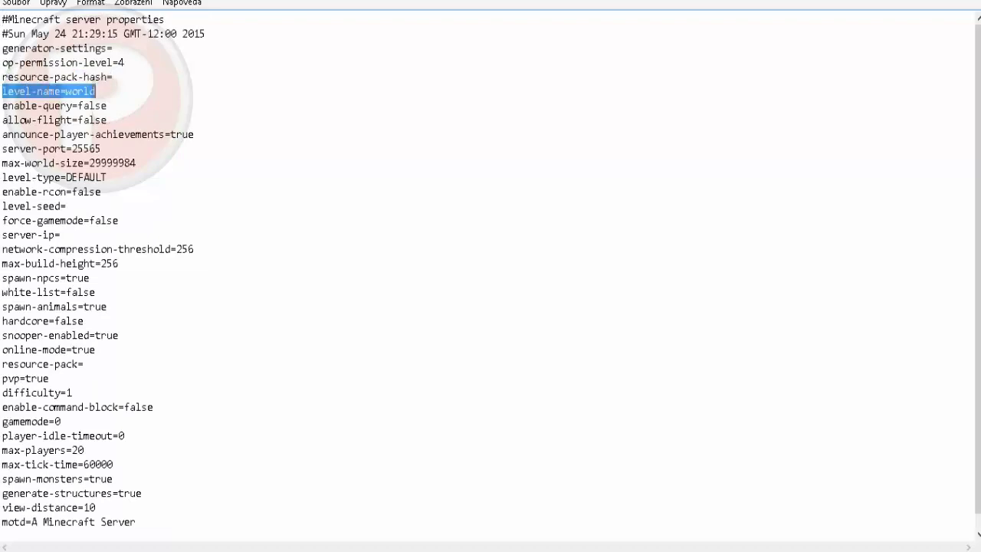
pyautogui.click(97, 92)
pyautogui.moveTo(2, 48); pyautogui.dragTo(97, 91)
pyautogui.click(96, 91)
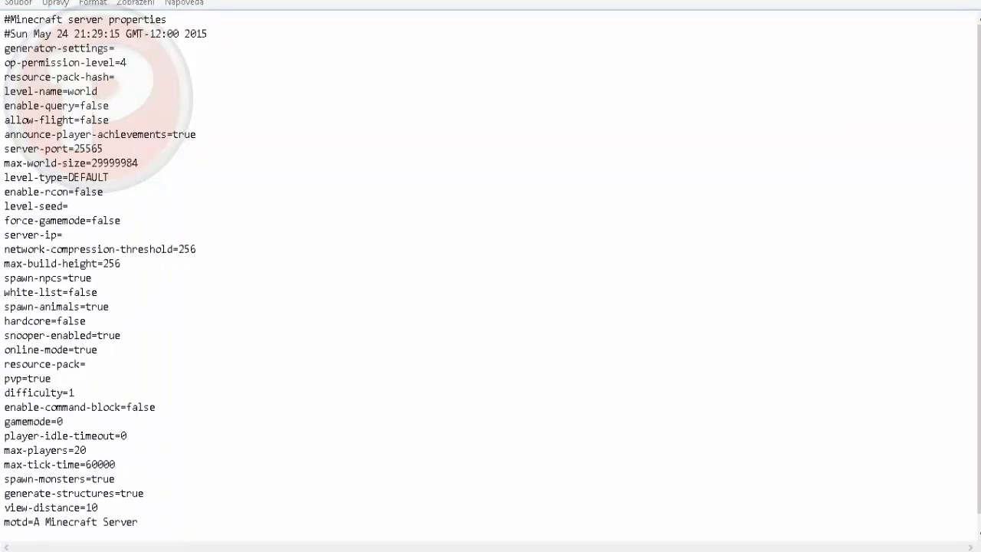
# Examine the settings from announce-player-achievements to force-gamemode, and place the text cursor after server-ip=
pyautogui.moveTo(5, 134)
pyautogui.mouseDown()
pyautogui.moveTo(57, 163)
pyautogui.moveTo(76, 163)
pyautogui.moveTo(115, 306)
pyautogui.moveTo(138, 536)
pyautogui.moveTo(5, 120)
pyautogui.mouseUp()
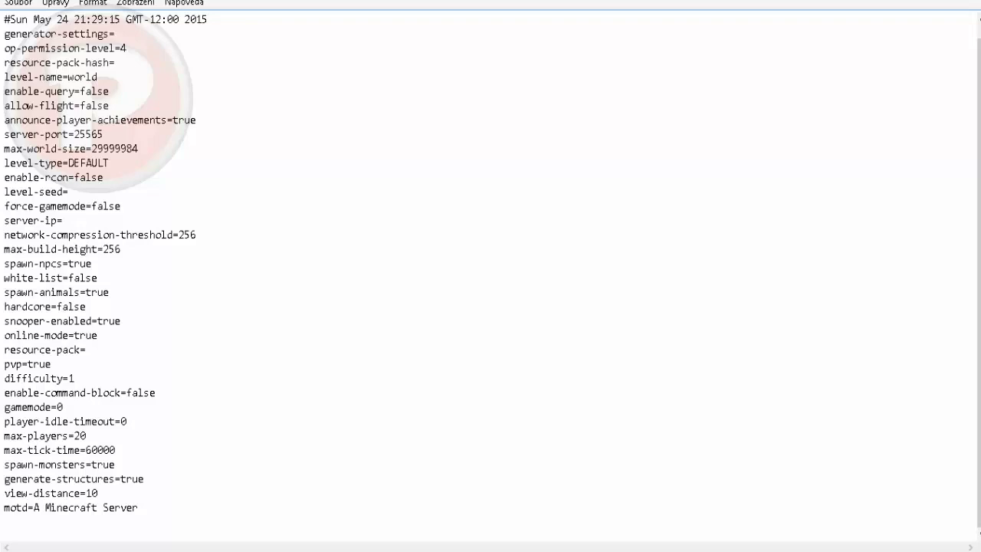
pyautogui.click(197, 120)
pyautogui.moveTo(91, 149)
pyautogui.mouseDown()
pyautogui.moveTo(109, 149)
pyautogui.moveTo(98, 164)
pyautogui.mouseUp()
pyautogui.click(110, 163)
pyautogui.click(139, 148)
pyautogui.click(109, 163)
pyautogui.moveTo(110, 163)
pyautogui.mouseDown()
pyautogui.moveTo(68, 163)
pyautogui.moveTo(110, 163)
pyautogui.mouseUp()
pyautogui.moveTo(74, 178); pyautogui.dragTo(88, 177)
pyautogui.click(103, 177)
pyautogui.moveTo(92, 206); pyautogui.dragTo(121, 206)
pyautogui.click(121, 206)
pyautogui.click(63, 221)
# Search the installed applications for hamachi and launch LogMeIn Hamachi
pyautogui.moveTo(980, 551)
pyautogui.click(970, 130)
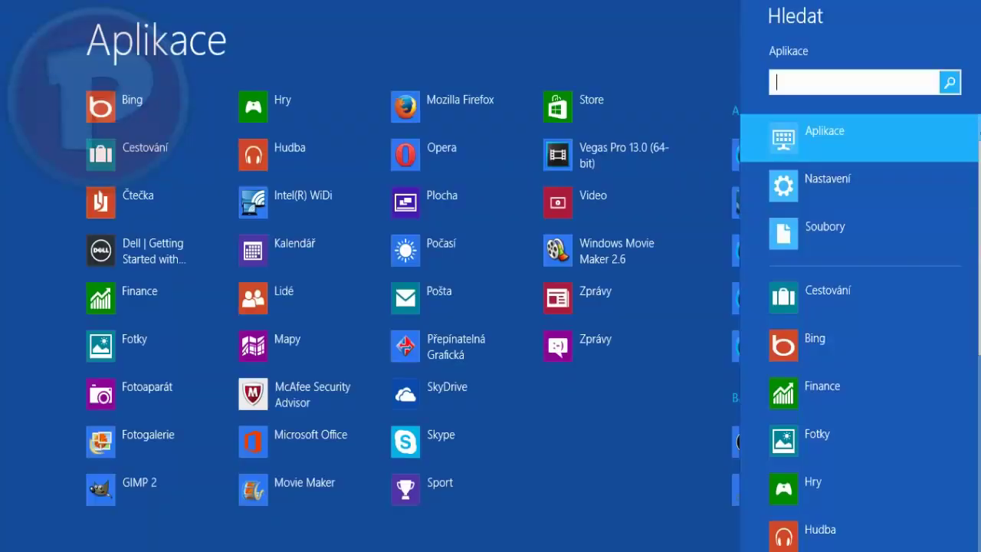
pyautogui.write('ham')
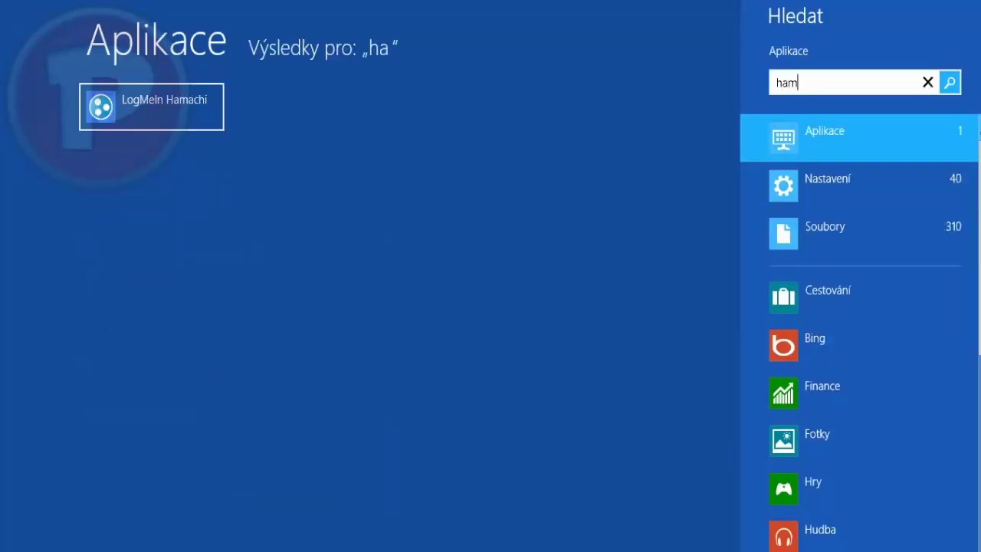
pyautogui.write('achi')
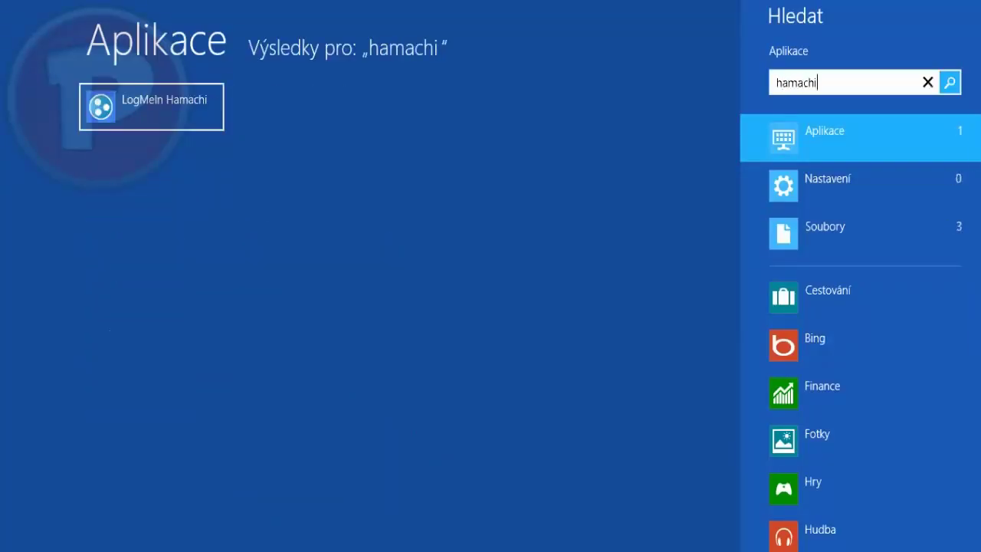
pyautogui.moveTo(0, 0)
pyautogui.press('Return')
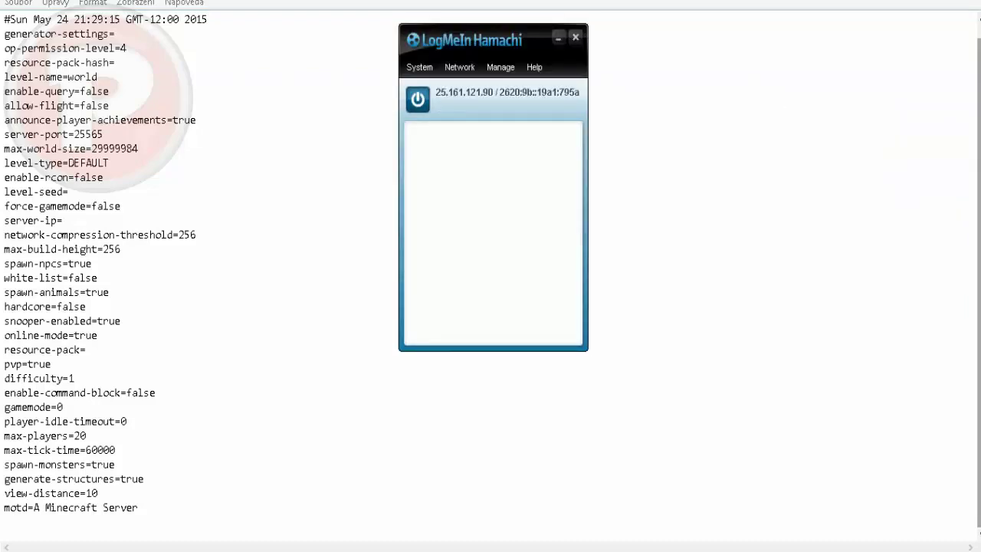
# Create a new client-owned Hamachi network with the ID CzeXistr, entering and confirming a network password
pyautogui.click(460, 67)
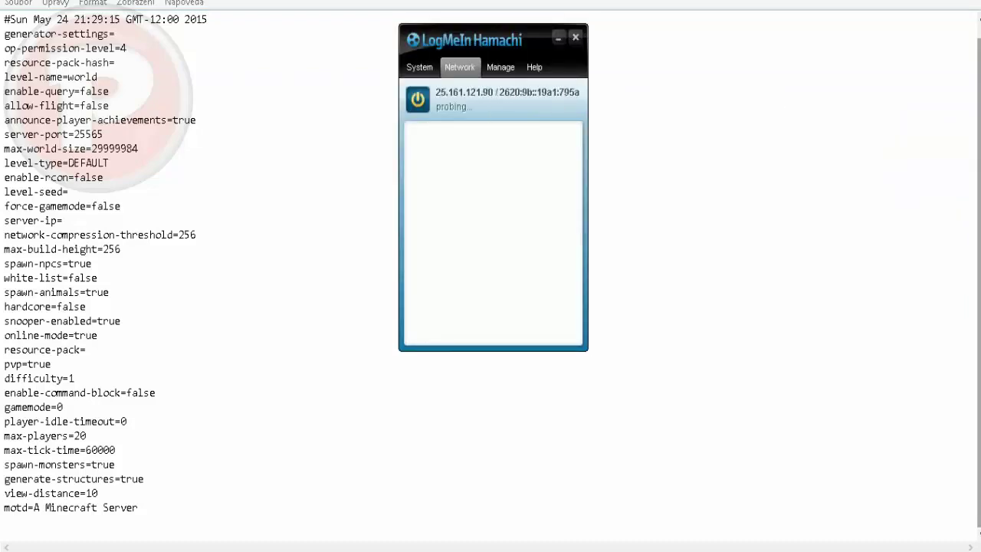
pyautogui.click(460, 68)
pyautogui.click(493, 192)
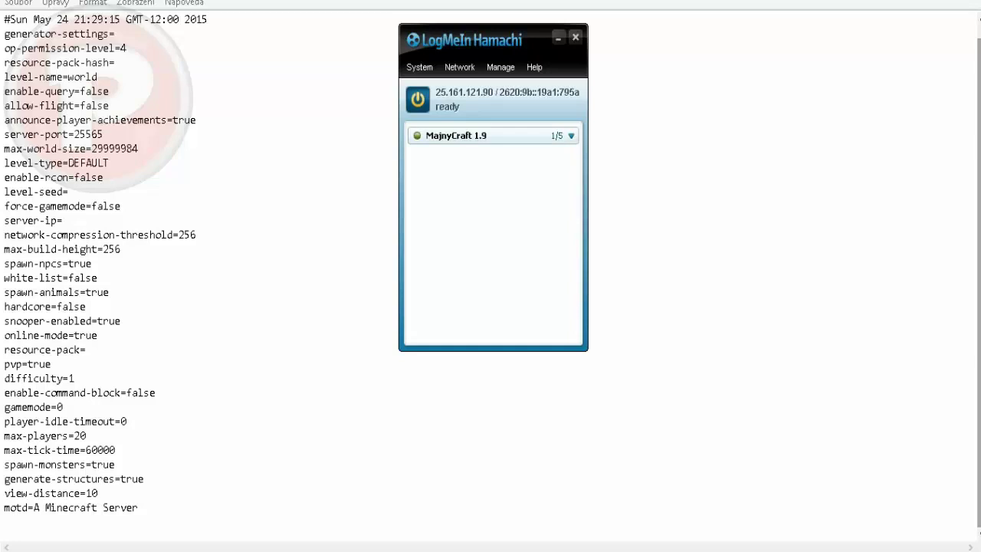
pyautogui.click(460, 68)
pyautogui.click(497, 88)
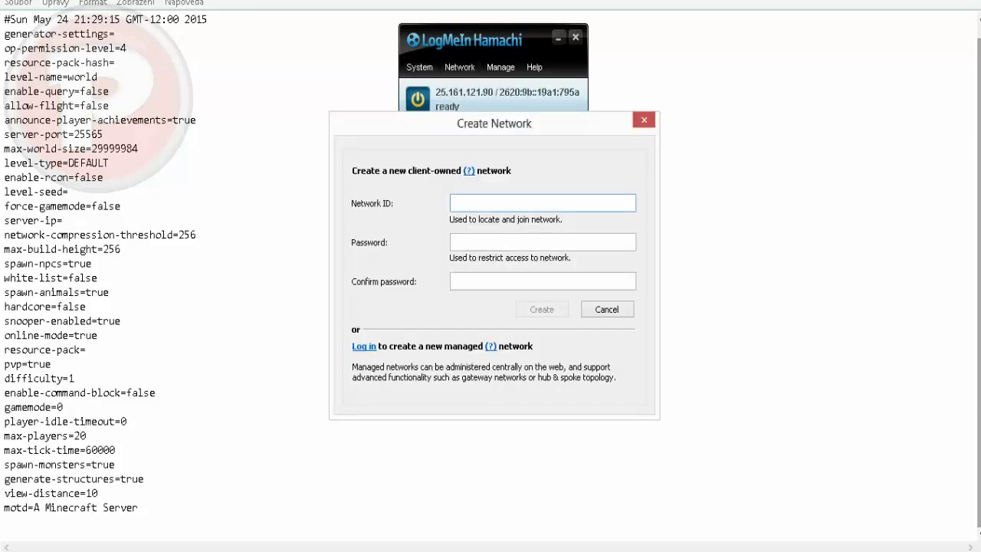
pyautogui.write('CzeXistr')
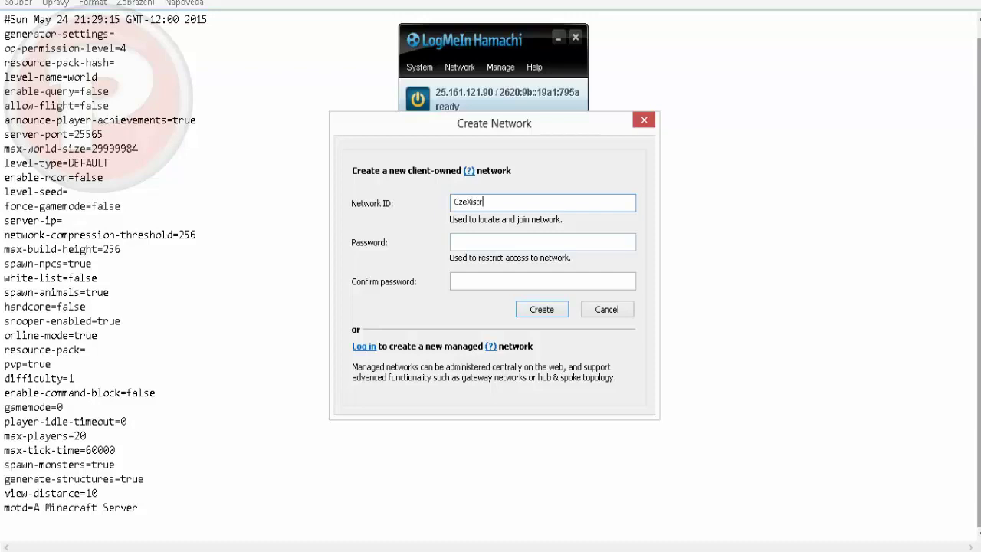
pyautogui.press('Tab')
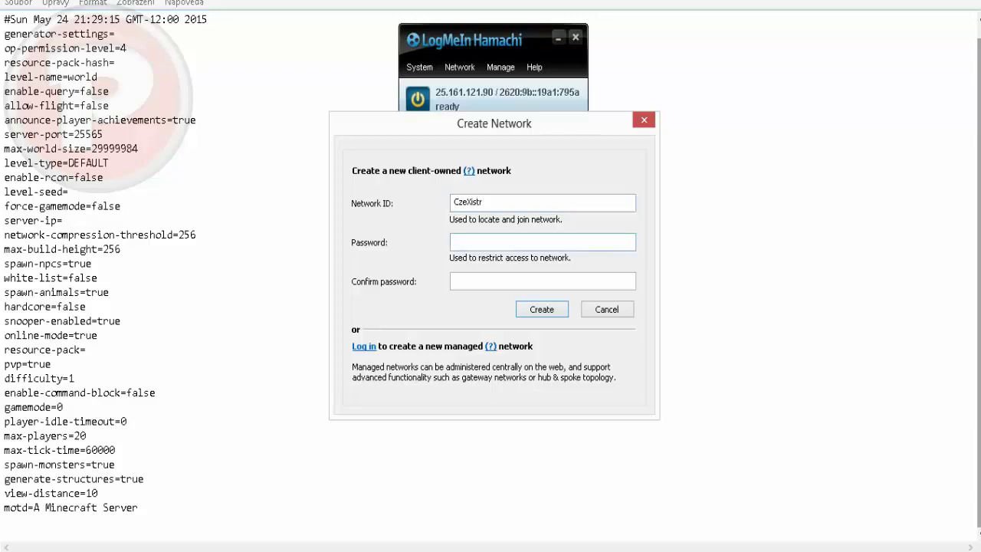
pyautogui.write('*****')
pyautogui.press('Tab')
pyautogui.write('**')
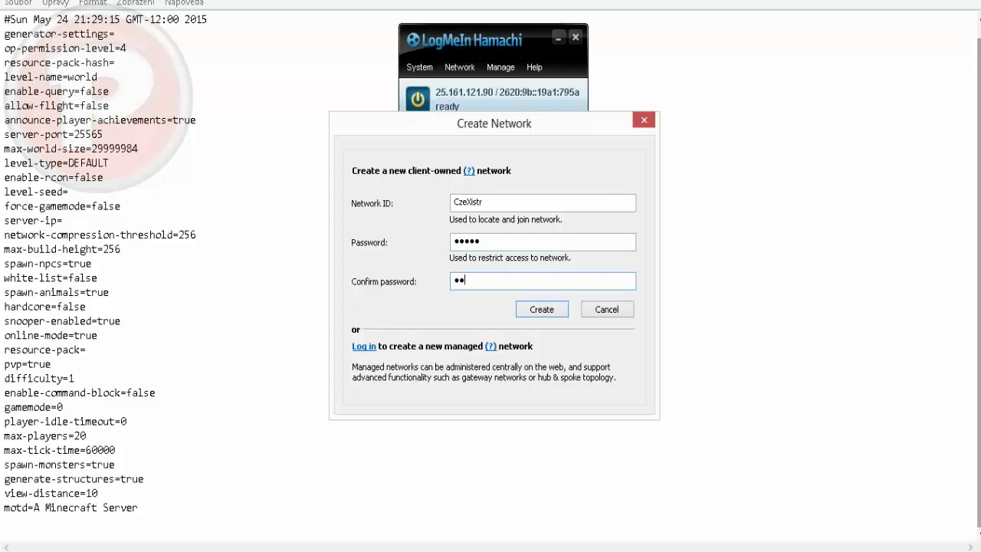
pyautogui.write('***')
pyautogui.press('Return')
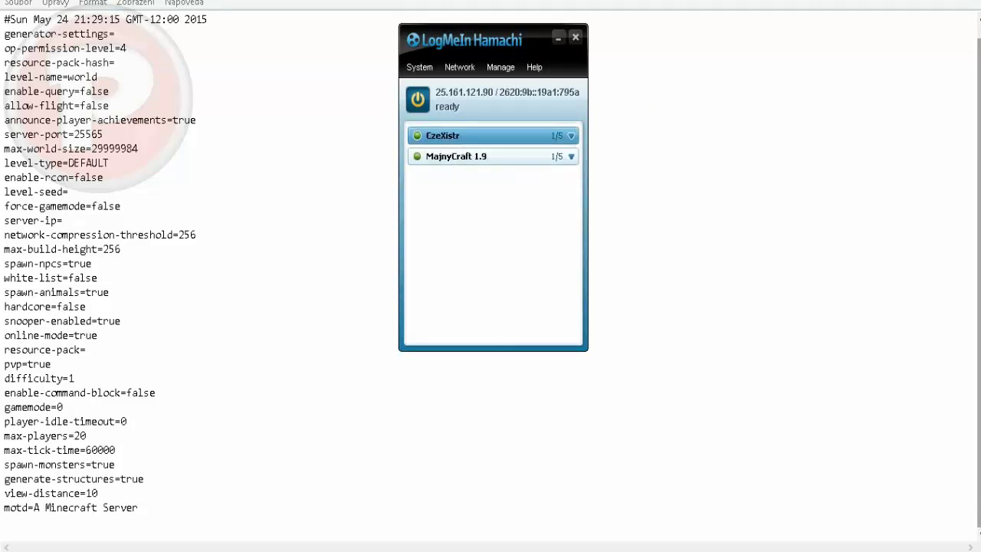
# Delete the MajnyCraft 1.9 network from Hamachi and confirm its removal
pyautogui.rightClick(447, 157)
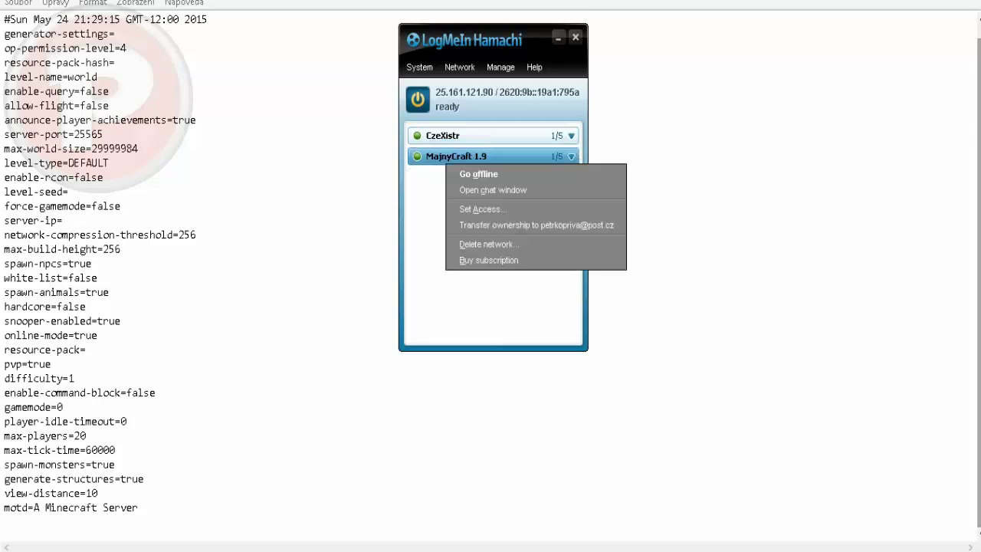
pyautogui.click(489, 244)
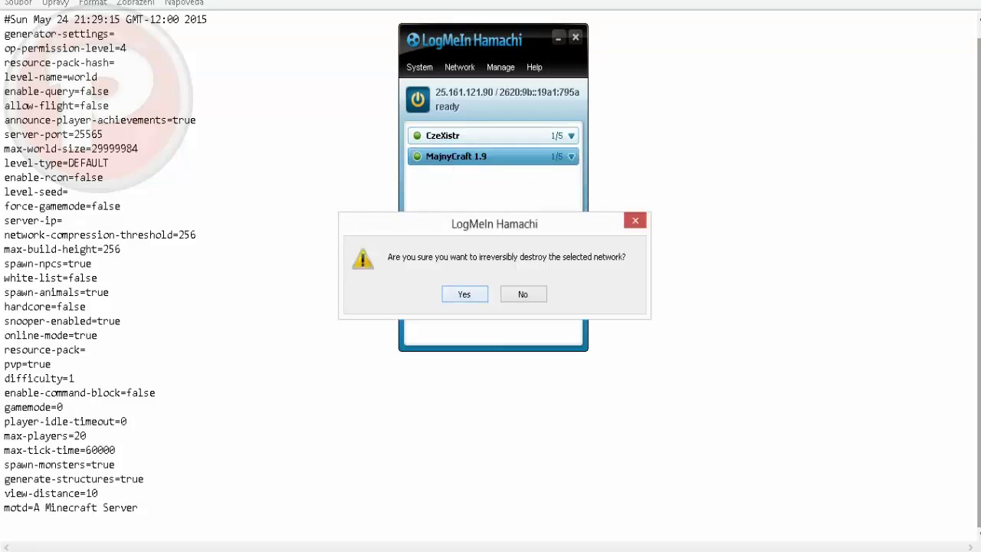
pyautogui.click(462, 292)
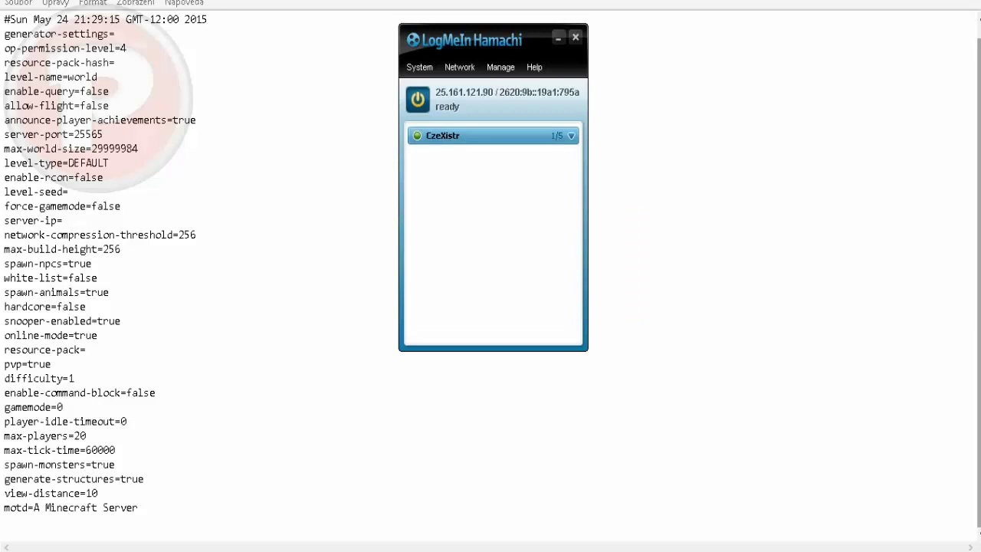
# Copy the IPv4 address from Hamachi, minimize Hamachi and set server-ip to 25.161.121.90 in server.properties
pyautogui.rightClick(464, 93)
pyautogui.click(503, 101)
pyautogui.click(558, 37)
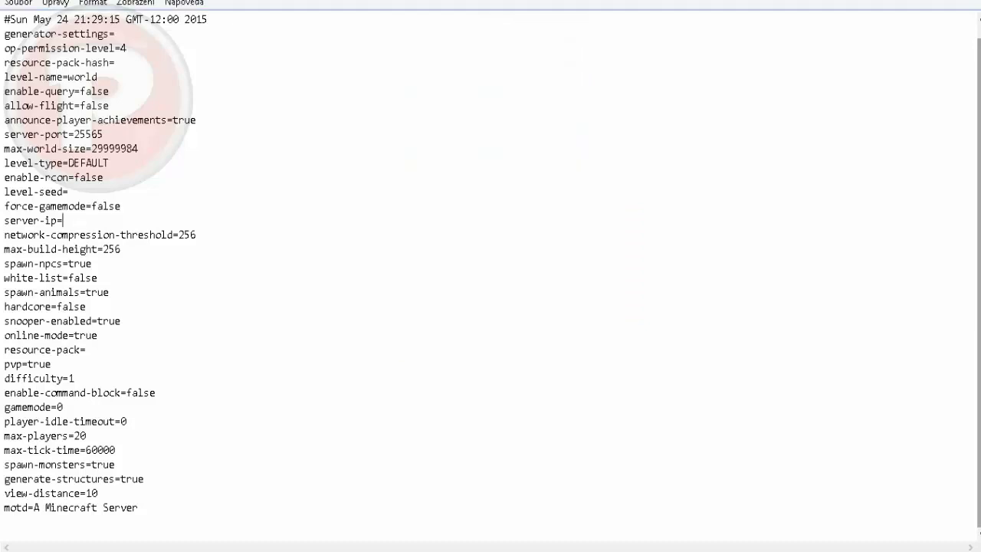
pyautogui.write('25.161.121.90')
# Examine the max-build-height, spawn-npcs and white-list settings in server.properties
pyautogui.moveTo(5, 249); pyautogui.dragTo(122, 249)
pyautogui.click(121, 249)
pyautogui.moveTo(9, 263); pyautogui.dragTo(81, 264)
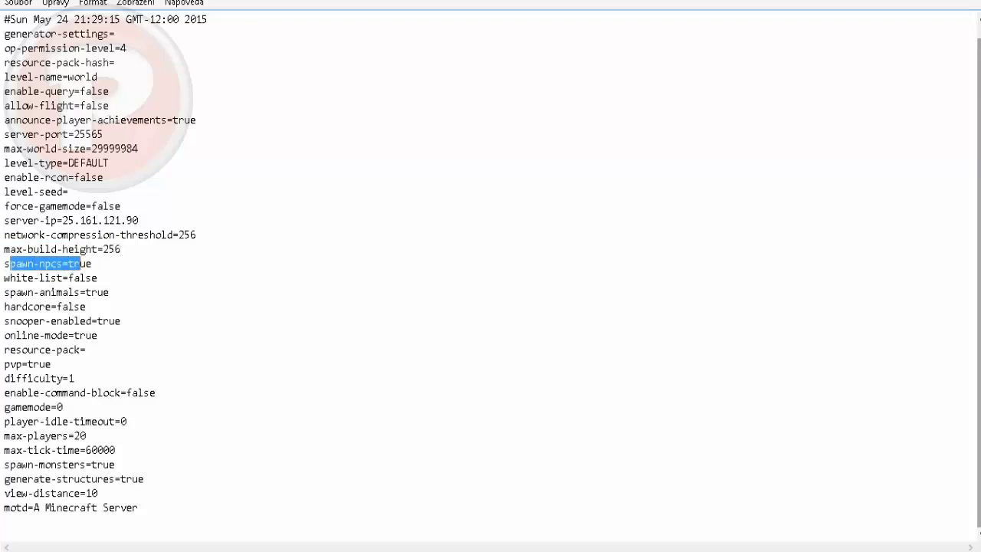
pyautogui.click(91, 264)
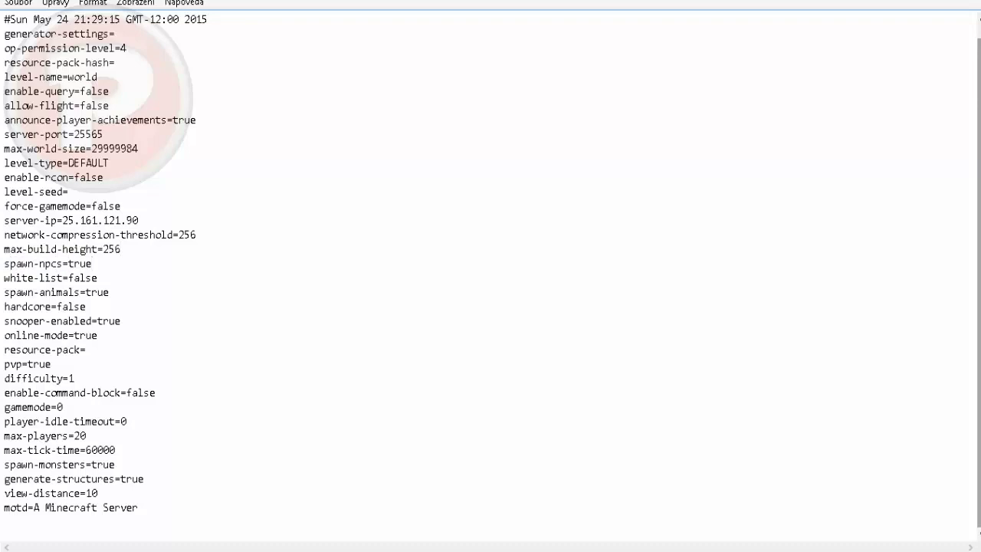
pyautogui.moveTo(5, 264); pyautogui.dragTo(91, 249)
pyautogui.click(91, 263)
pyautogui.moveTo(98, 278)
pyautogui.mouseDown()
pyautogui.moveTo(5, 278)
pyautogui.moveTo(97, 277)
pyautogui.mouseUp()
pyautogui.moveTo(3, 278); pyautogui.dragTo(98, 278)
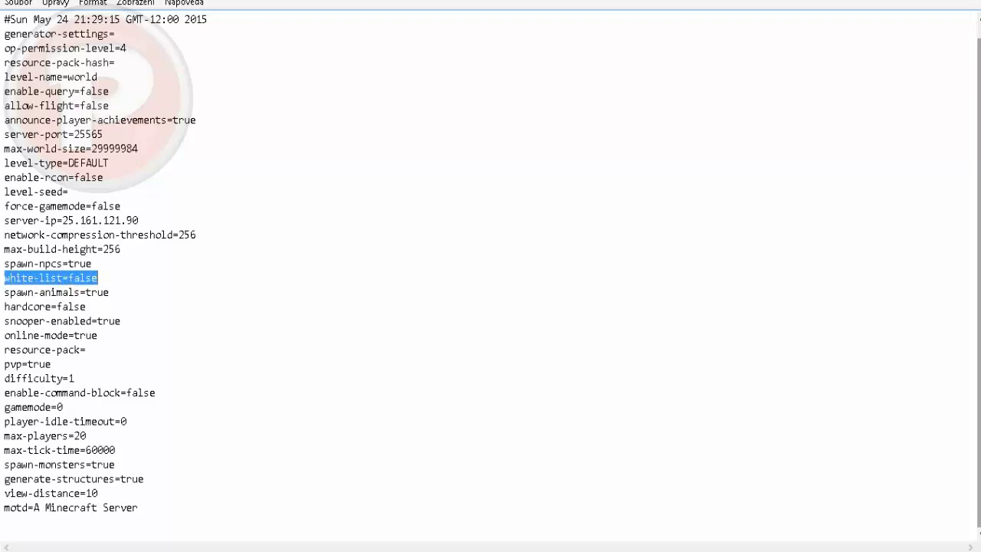
# Examine the white-list, spawn-animals, hardcore and snooper-enabled settings in server.properties
pyautogui.click(4, 278)
pyautogui.moveTo(4, 277); pyautogui.dragTo(98, 277)
pyautogui.click(4, 278)
pyautogui.moveTo(3, 278); pyautogui.dragTo(110, 292)
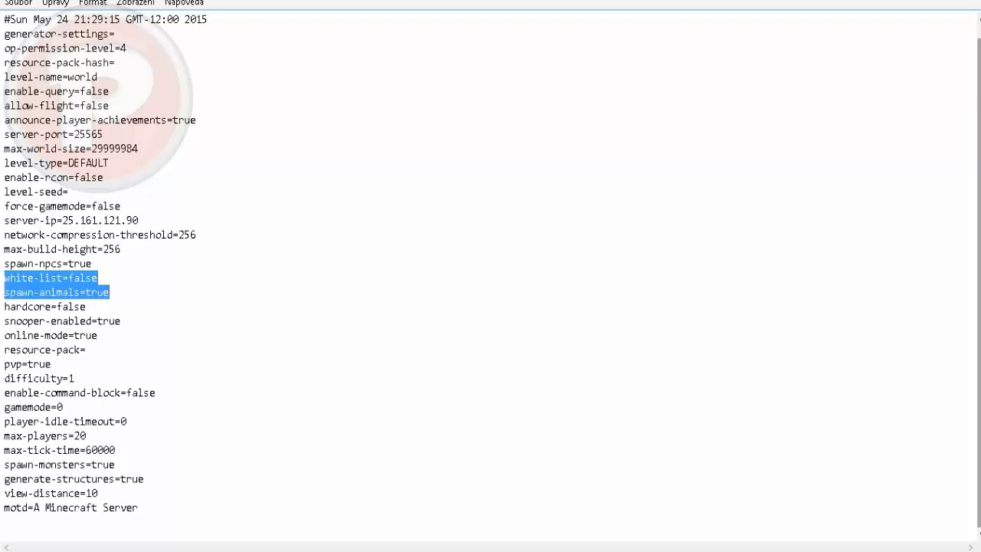
pyautogui.click(99, 277)
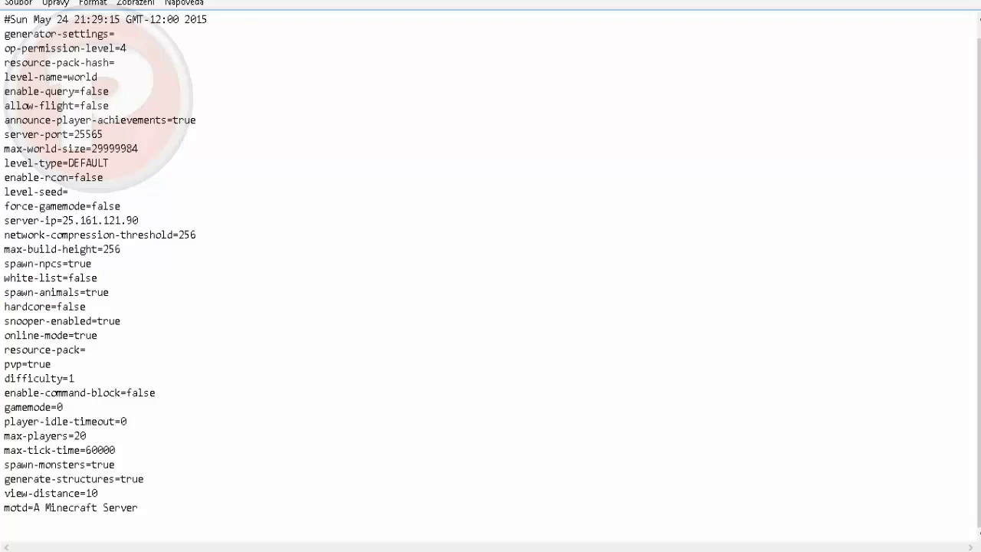
pyautogui.moveTo(98, 278)
pyautogui.mouseDown()
pyautogui.moveTo(63, 292)
pyautogui.moveTo(98, 277)
pyautogui.mouseUp()
pyautogui.click(120, 320)
pyautogui.moveTo(5, 307)
pyautogui.mouseDown()
pyautogui.moveTo(74, 307)
pyautogui.moveTo(4, 321)
pyautogui.mouseUp()
pyautogui.click(86, 307)
pyautogui.click(121, 321)
# Set online-mode to false in server.properties
pyautogui.moveTo(98, 335); pyautogui.dragTo(75, 335)
pyautogui.press('BackSpace')
pyautogui.write('false')
# Examine the resource-pack, pvp and difficulty settings in server.properties
pyautogui.click(86, 349)
pyautogui.moveTo(4, 365); pyautogui.dragTo(21, 393)
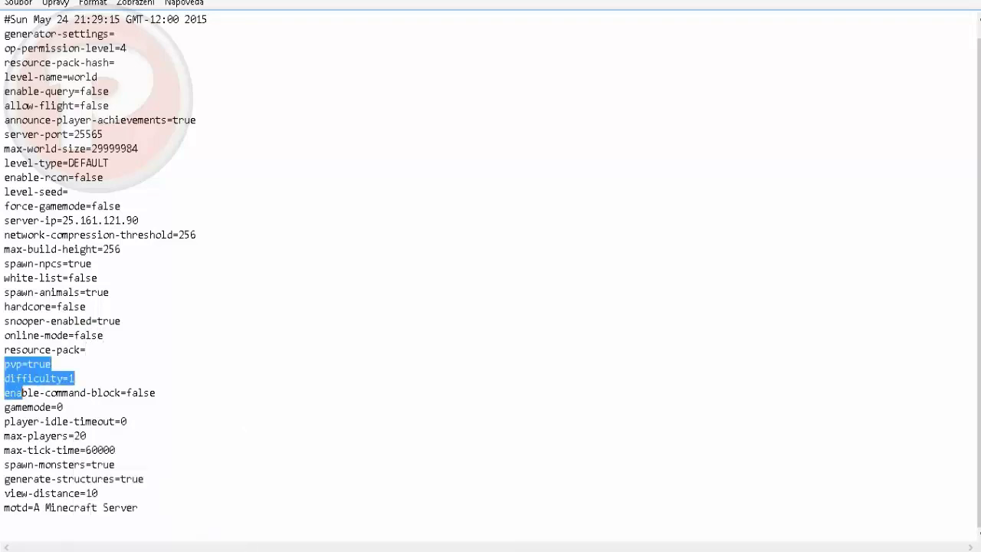
pyautogui.click(51, 365)
pyautogui.click(87, 349)
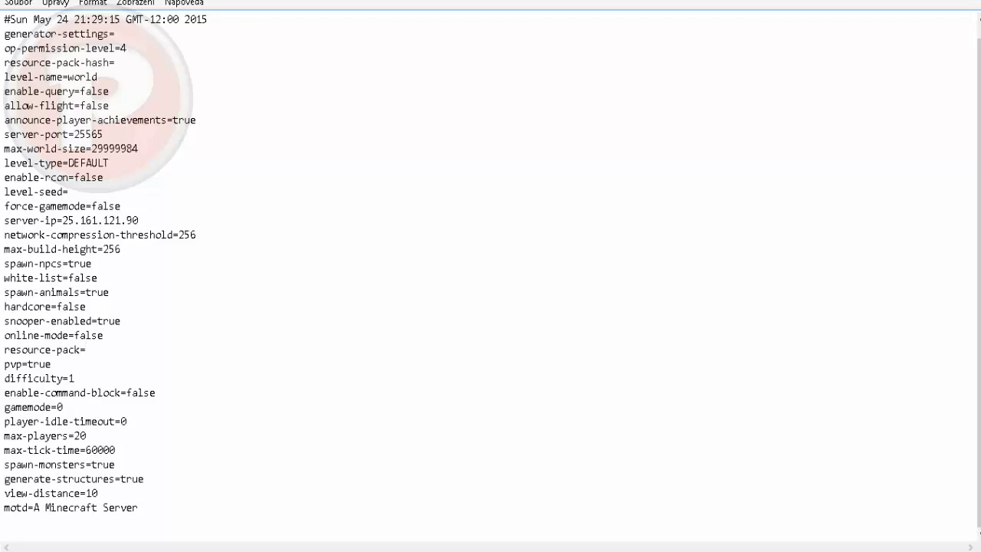
pyautogui.hotkey('shift', 'Home')
pyautogui.moveTo(4, 349); pyautogui.dragTo(85, 349)
pyautogui.press('Right')
pyautogui.hotkey('shift', 'End')
pyautogui.press('End')
pyautogui.press('Right')
pyautogui.hotkey('shift', 'Right')
pyautogui.hotkey('shift', 'Right')
pyautogui.hotkey('shift', 'Right')
pyautogui.hotkey('shift', 'Right')
pyautogui.hotkey('shift', 'Right')
pyautogui.hotkey('shift', 'Right')
pyautogui.hotkey('shift', 'Right')
pyautogui.hotkey('shift', 'Right')
pyautogui.hotkey('shift', 'Right')
pyautogui.hotkey('shift', 'Right')
pyautogui.hotkey('shift', 'Right')
pyautogui.hotkey('shift', 'Right')
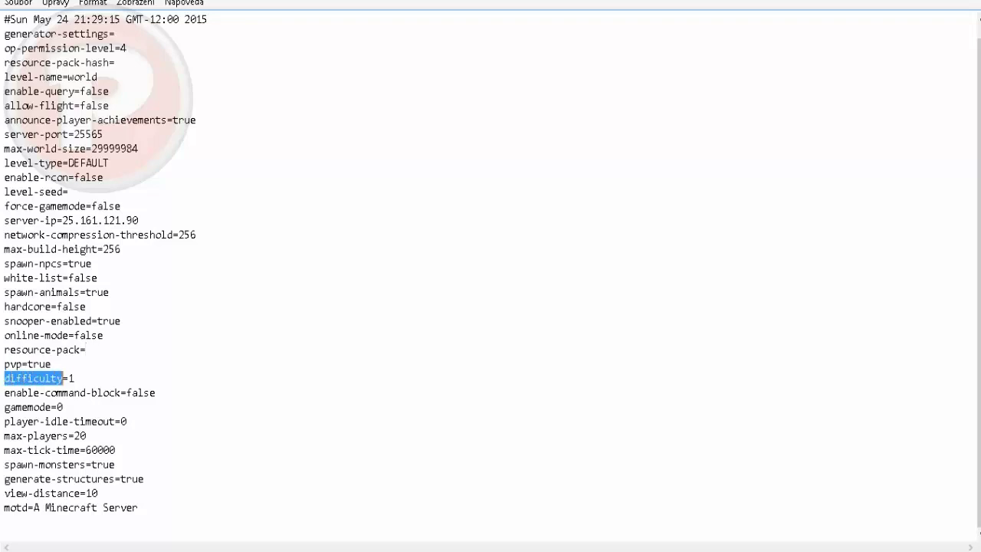
pyautogui.press('End')
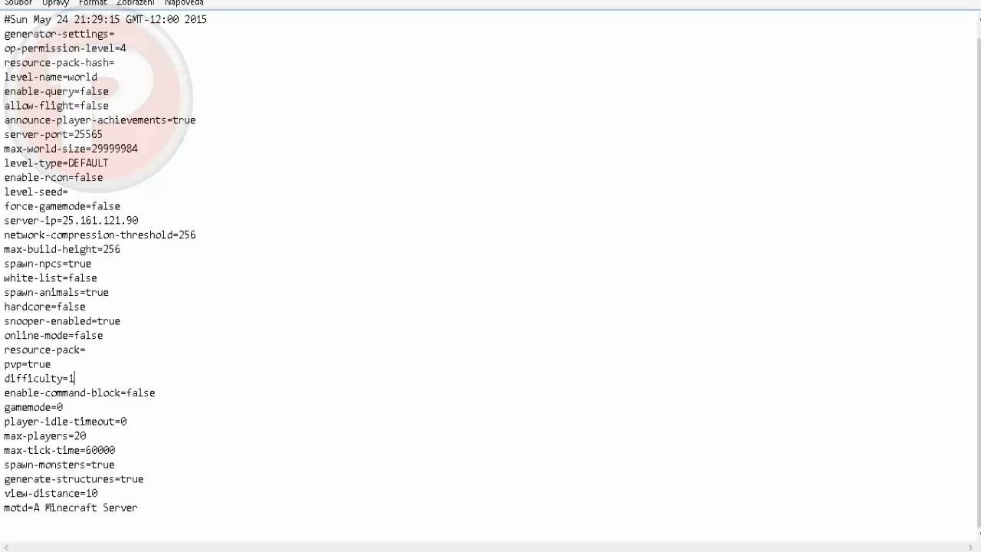
# Try a difficulty value of 0 in server.properties and set it back to 1
pyautogui.press('BackSpace')
pyautogui.write('0')
pyautogui.press('Right')
pyautogui.hotkey('shift', 'Right')
pyautogui.hotkey('shift', 'Right')
pyautogui.hotkey('shift', 'Right')
pyautogui.hotkey('shift', 'Right')
pyautogui.press('End')
pyautogui.press('Down')
pyautogui.hotkey('shift', 'Left')
pyautogui.press('Right')
pyautogui.click(74, 378)
pyautogui.press('BackSpace')
pyautogui.write('1')
pyautogui.moveTo(3, 378); pyautogui.dragTo(73, 378)
pyautogui.click(73, 378)
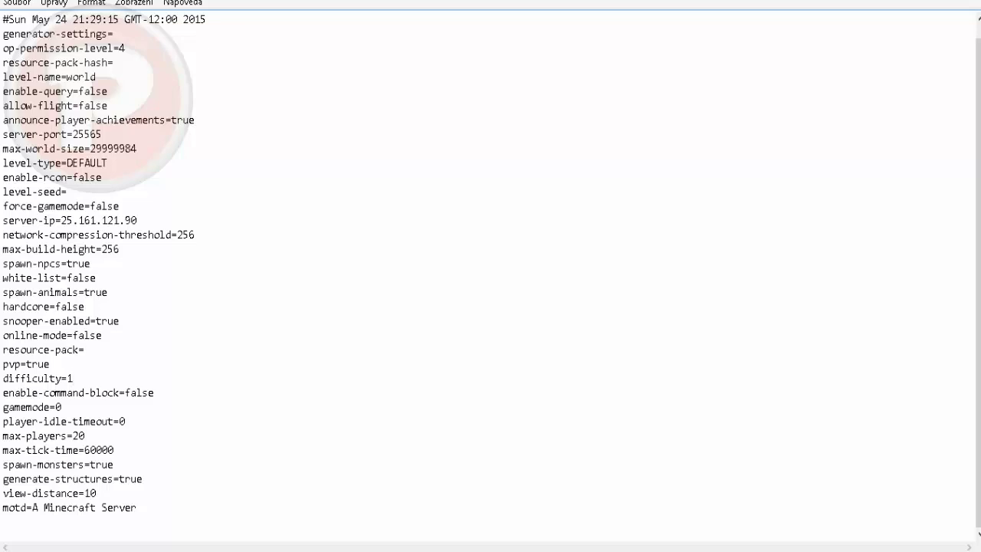
# Set max-players to 12 in server.properties and check the max-tick-time and spawn-monsters lines
pyautogui.hotkey('shift', 'Left')
pyautogui.hotkey('shift', 'Left')
pyautogui.write('12')
pyautogui.moveTo(114, 450); pyautogui.dragTo(32, 464)
pyautogui.click(114, 464)
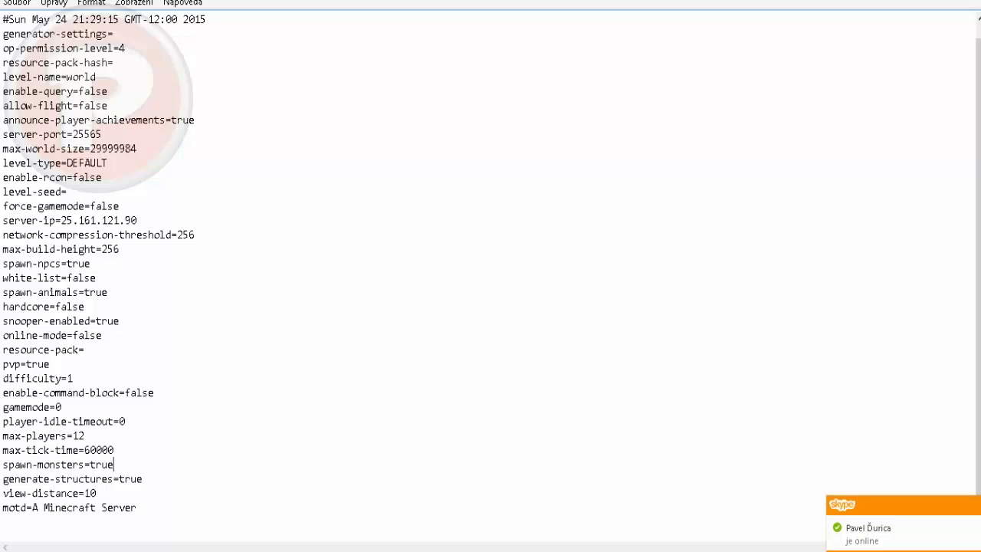
# Check the generate-structures line and set view-distance to 3 in server.properties
pyautogui.moveTo(118, 478); pyautogui.dragTo(125, 478)
pyautogui.hotkey('shift', 'Right')
pyautogui.hotkey('shift', 'Right')
pyautogui.hotkey('shift', 'Right')
pyautogui.press('Right')
pyautogui.hotkey('shift', 'Left')
pyautogui.hotkey('shift', 'Left')
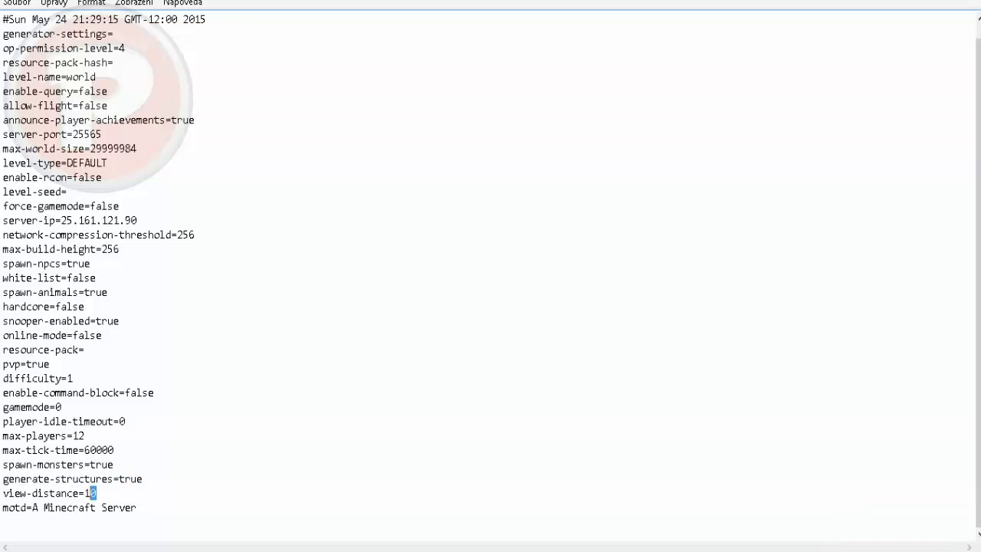
pyautogui.press('BackSpace')
pyautogui.write('3')
# Replace the motd text with "CzeCraft 1.8" and close server.properties, saving the changes
pyautogui.moveTo(32, 507); pyautogui.dragTo(43, 508)
pyautogui.click(91, 493)
pyautogui.moveTo(32, 507); pyautogui.dragTo(136, 508)
pyautogui.press('BackSpace')
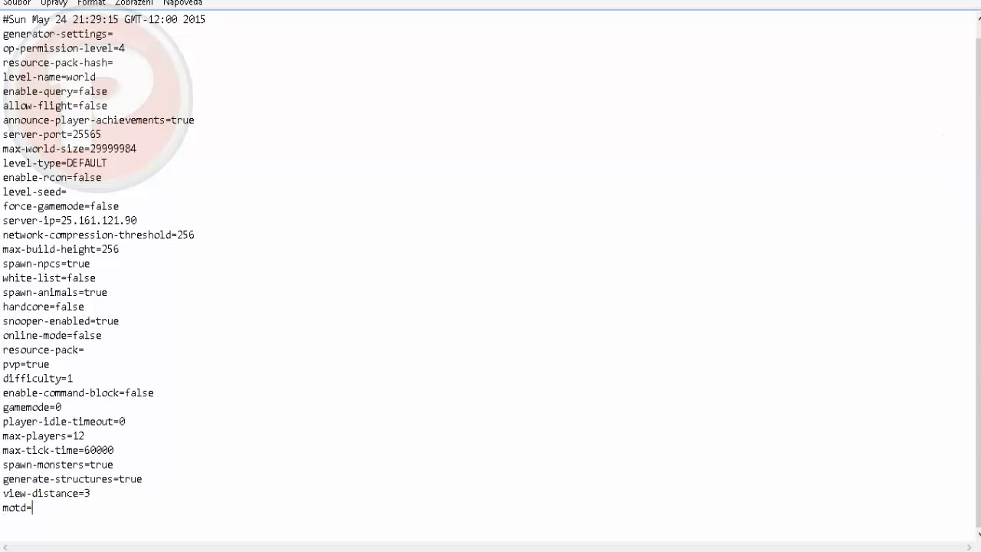
pyautogui.write('CzeCraft 1.8')
pyautogui.hotkey('alt', 'F4')
pyautogui.press('Return')
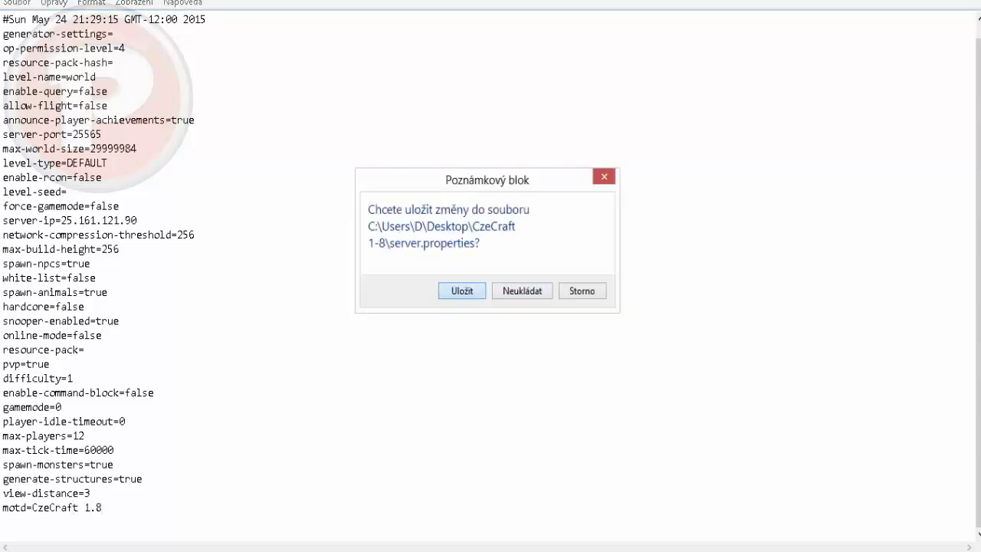
# Launch the minecraft_server.1.8.6 executable from the CzeCraft 1-8 folder
pyautogui.click(943, 322)
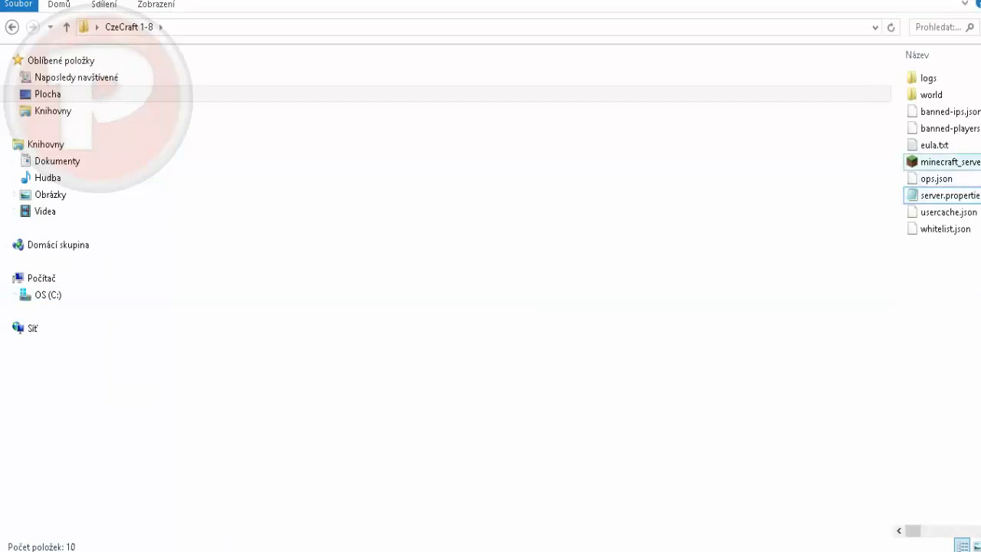
pyautogui.click(950, 162)
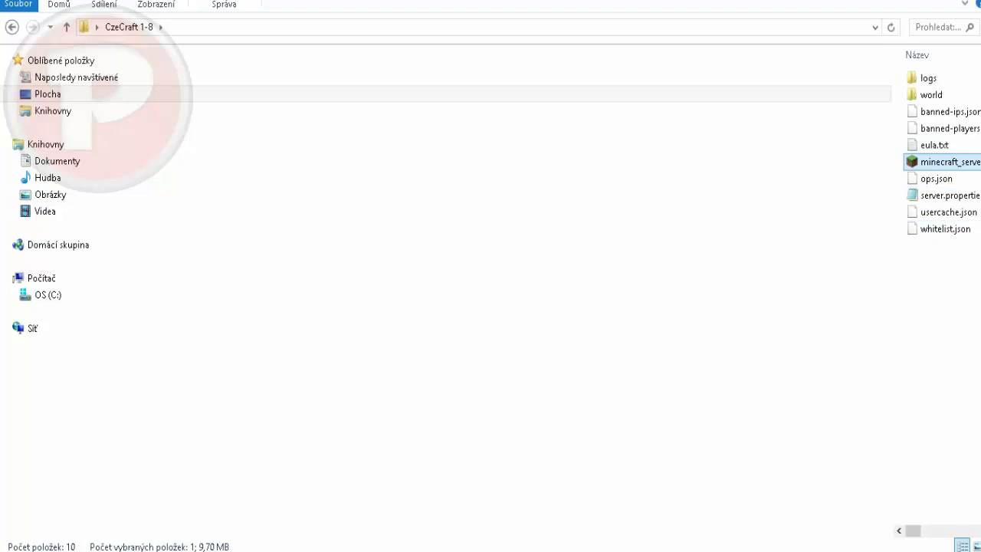
pyautogui.moveTo(913, 531); pyautogui.dragTo(920, 530)
# Search the installed apps for "min" and open the Minecraft launcher
pyautogui.moveTo(979, 550)
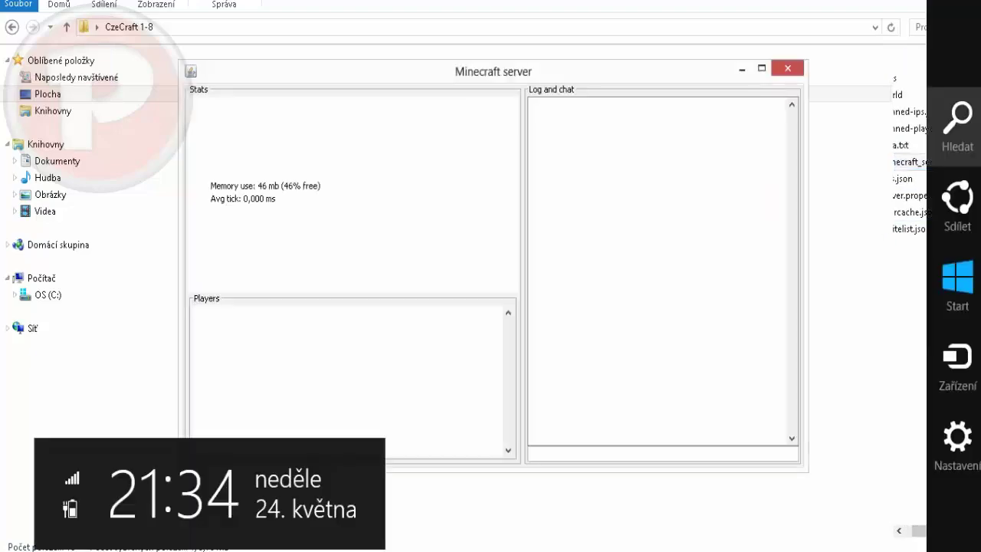
pyautogui.click(957, 131)
pyautogui.write('min')
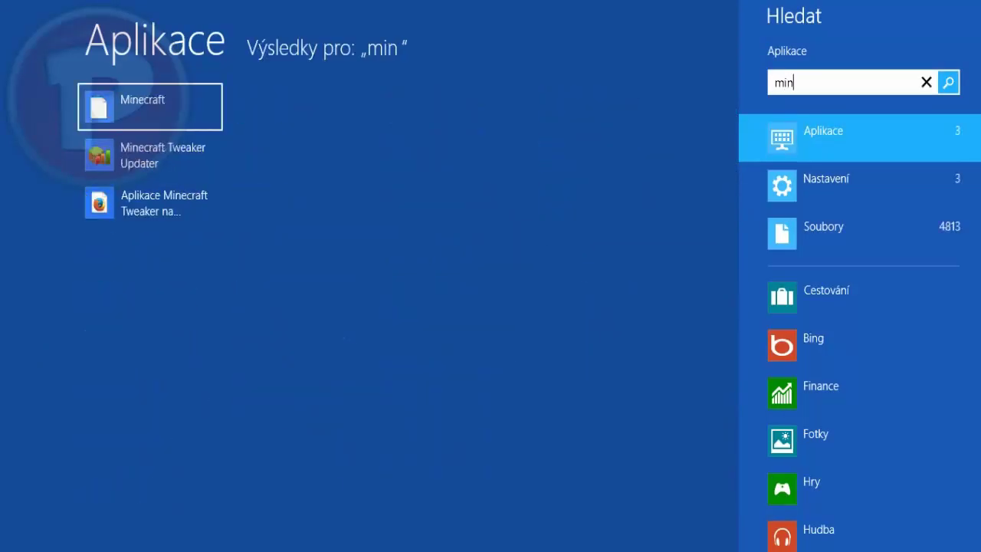
pyautogui.press('Return')
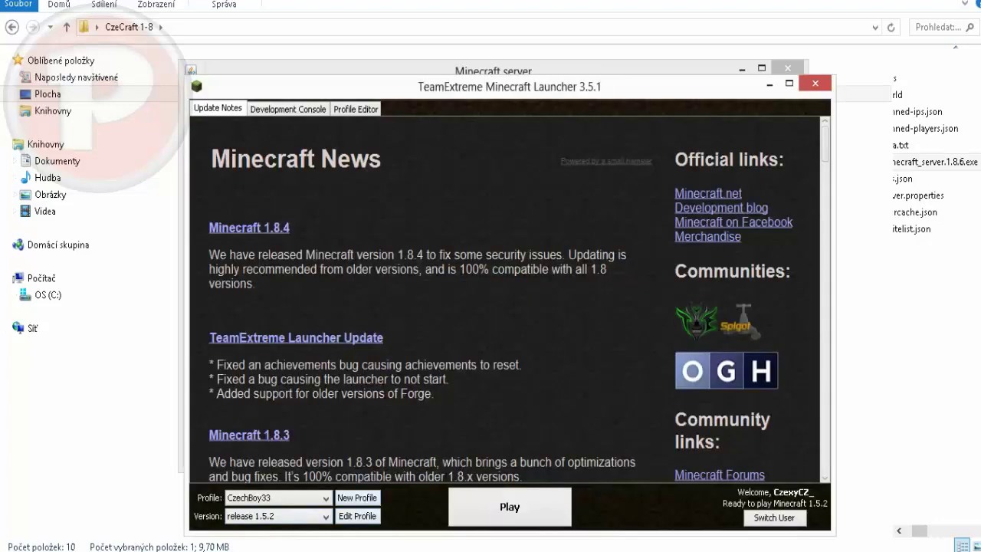
# Choose release 1.8 as the game version in the launcher and start Minecraft
pyautogui.click(279, 516)
pyautogui.scroll(8, 273, 477)
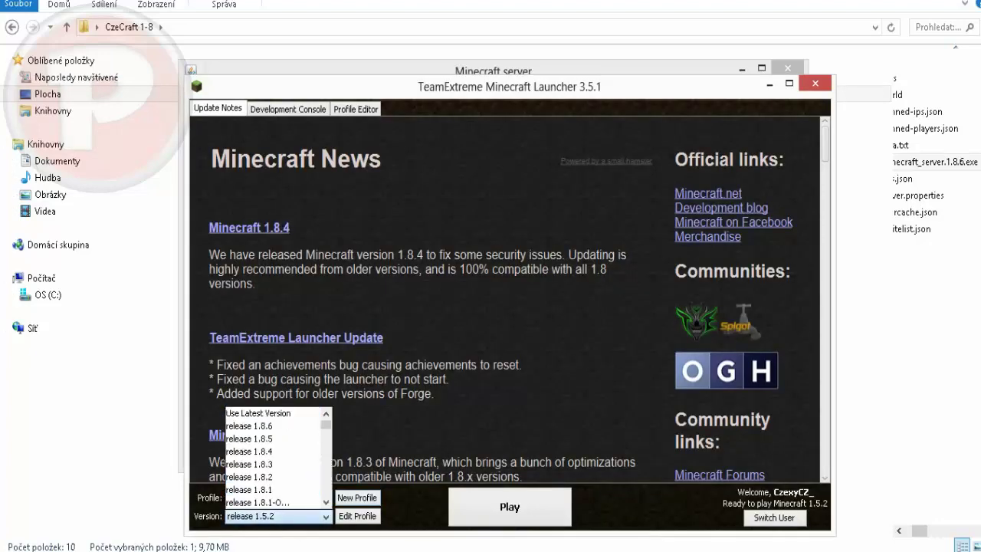
pyautogui.scroll(-1, 272, 489)
pyautogui.scroll(-1, 272, 458)
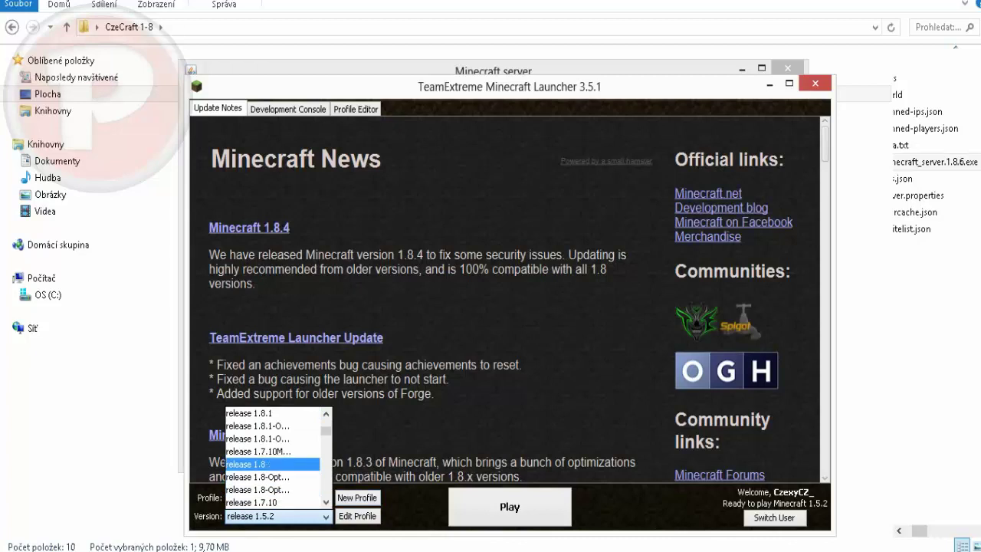
pyautogui.click(268, 463)
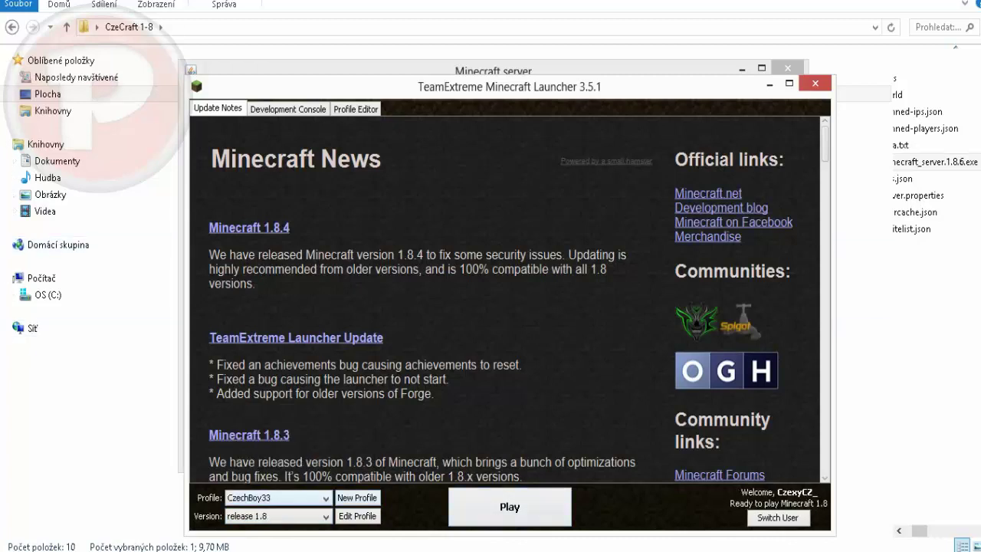
pyautogui.click(509, 507)
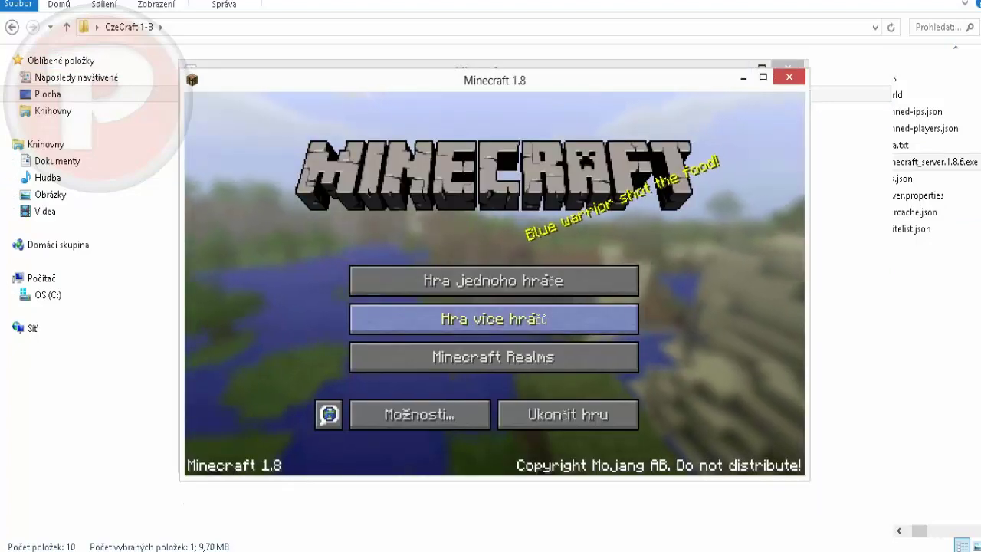
pyautogui.click(462, 315)
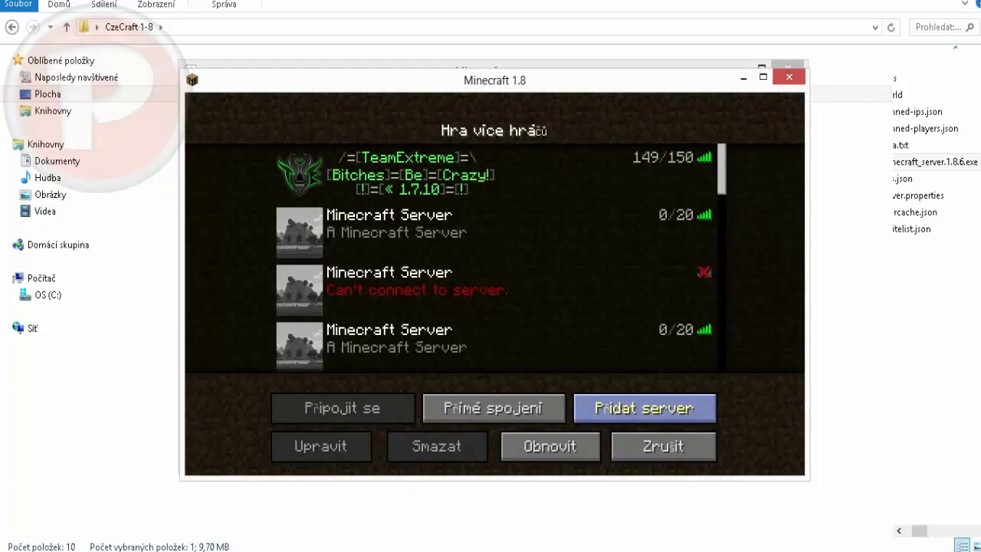
pyautogui.click(399, 341)
pyautogui.click(321, 446)
pyautogui.click(493, 422)
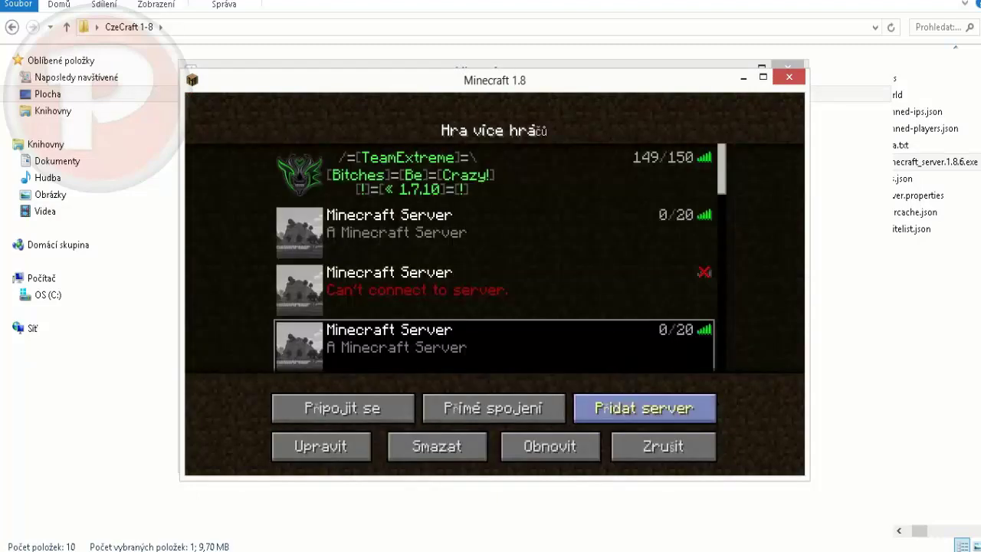
pyautogui.click(644, 408)
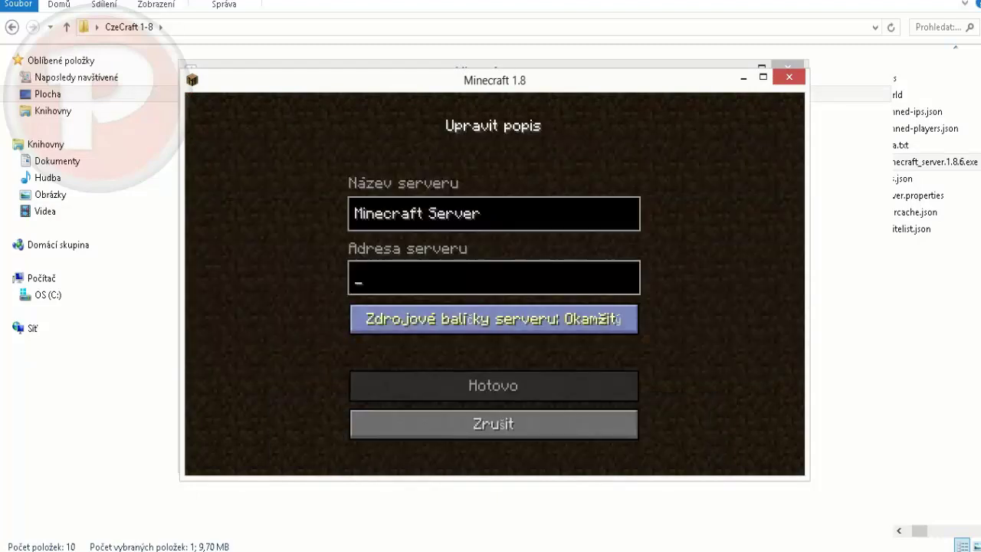
pyautogui.write('25.161.121.90')
pyautogui.write(':')
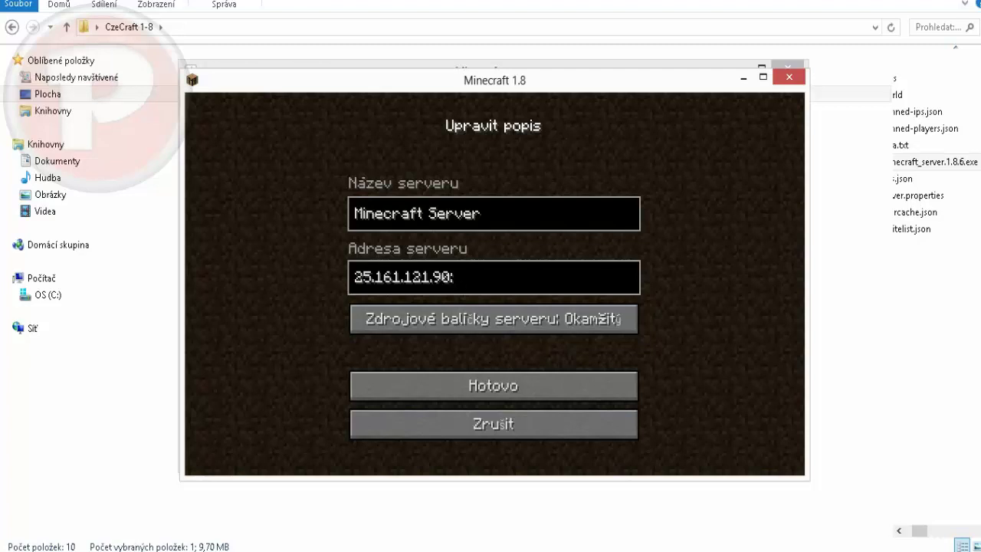
pyautogui.write('25565')
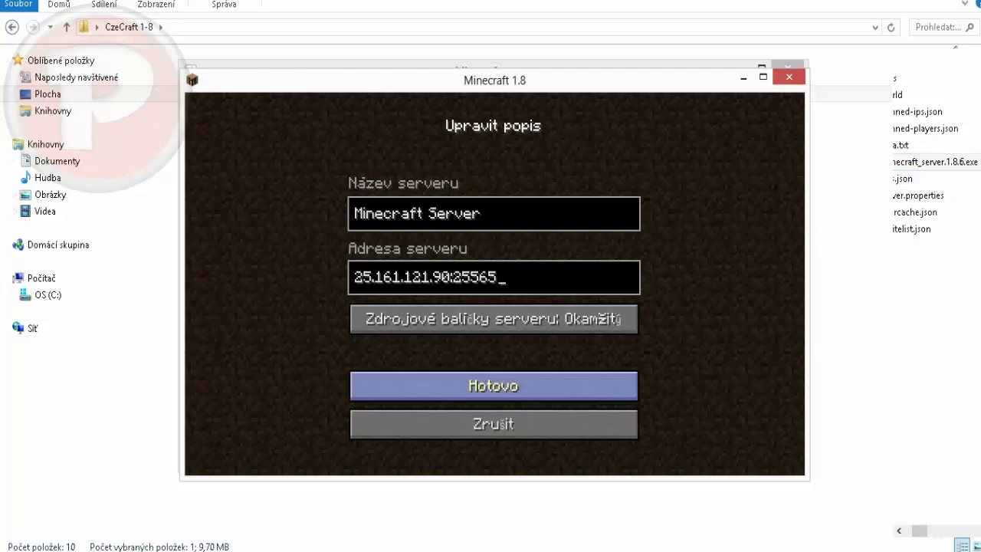
pyautogui.click(493, 386)
pyautogui.scroll(-5, 493, 361)
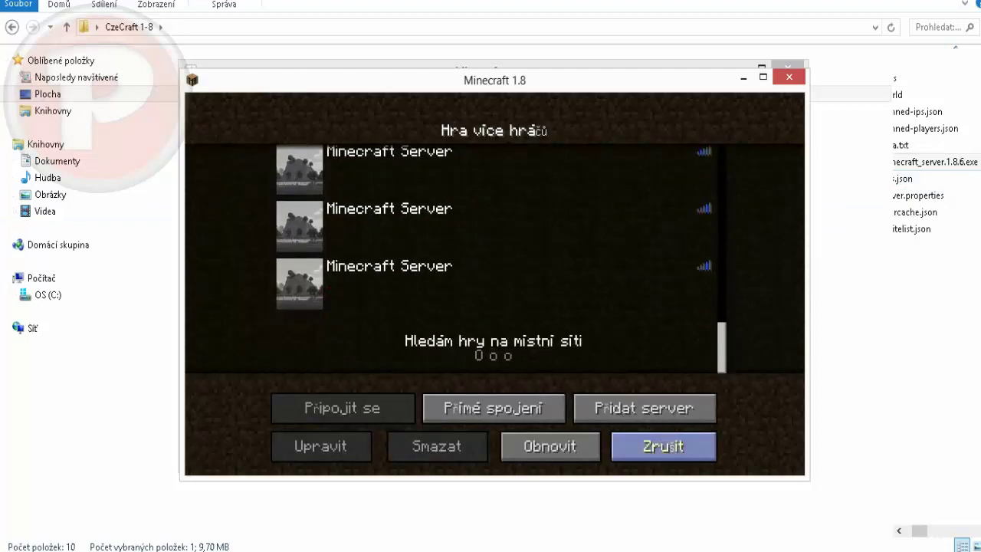
# Turn the music volume all the way down in Minecraft's music and sound settings and leave the options
pyautogui.click(664, 447)
pyautogui.click(412, 412)
pyautogui.click(378, 278)
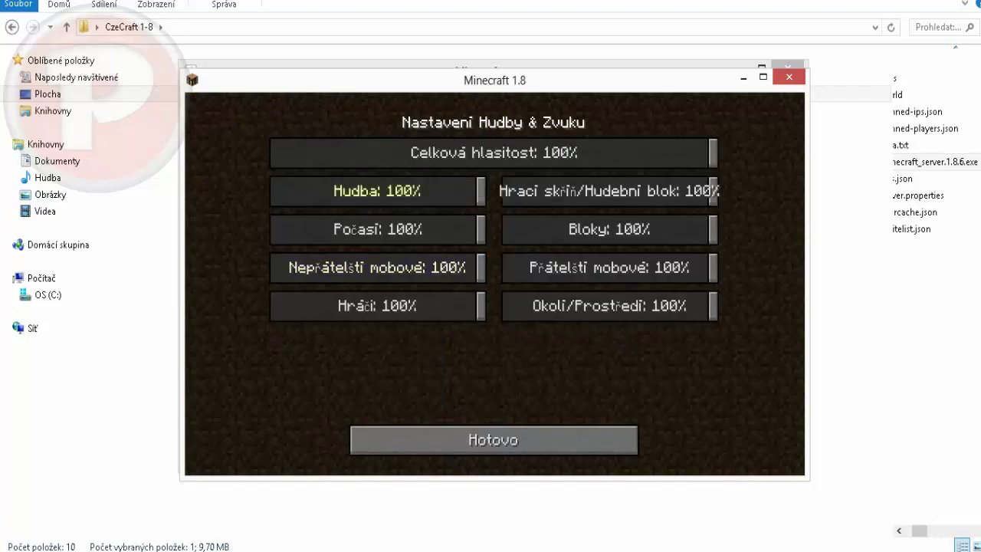
pyautogui.moveTo(481, 191); pyautogui.dragTo(172, 191)
pyautogui.click(493, 439)
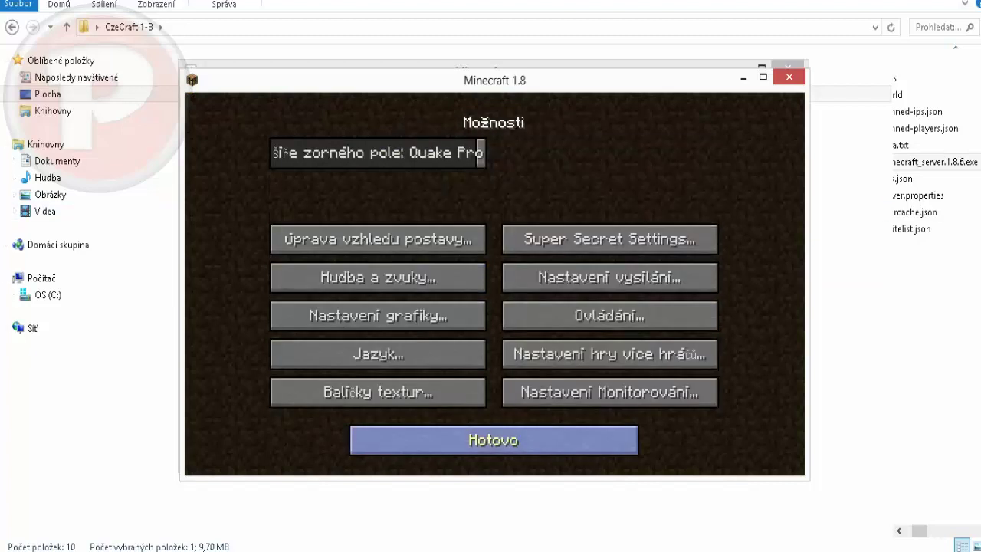
pyautogui.click(471, 443)
# Join the newly added server, the last entry in the multiplayer list
pyautogui.click(524, 315)
pyautogui.moveTo(722, 169); pyautogui.dragTo(701, 395)
pyautogui.click(494, 283)
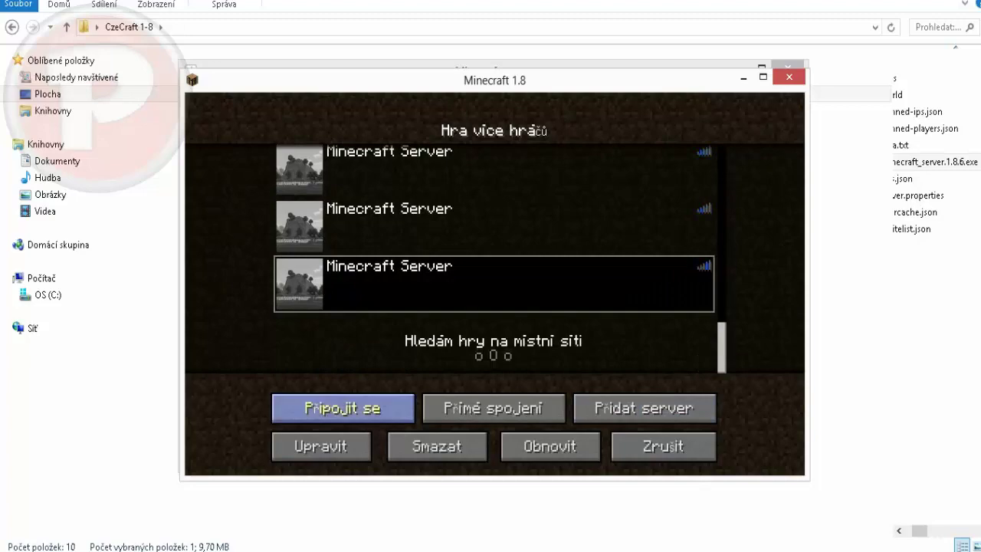
pyautogui.click(343, 408)
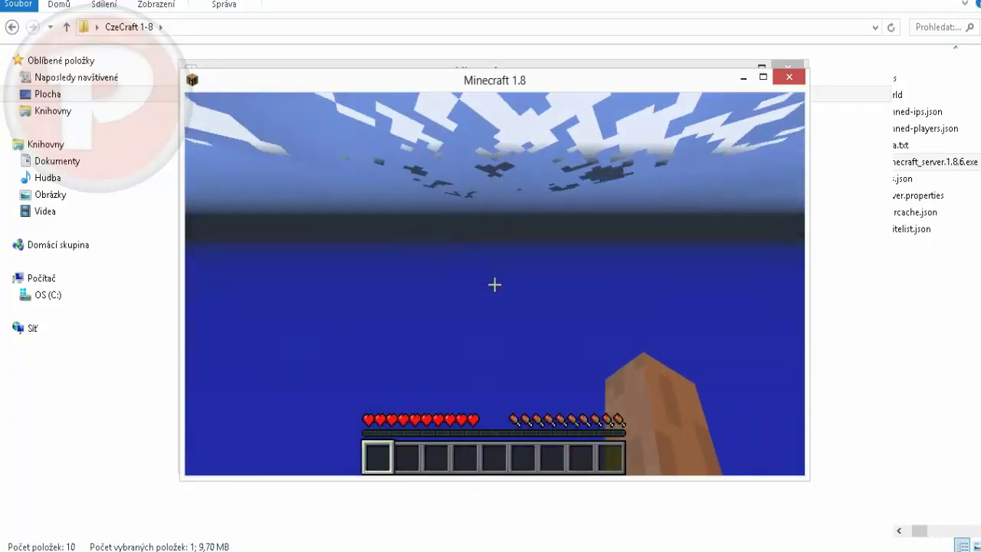
# Toggle the debug information and walk around the forest to check that the server world is playable
pyautogui.press('F3')
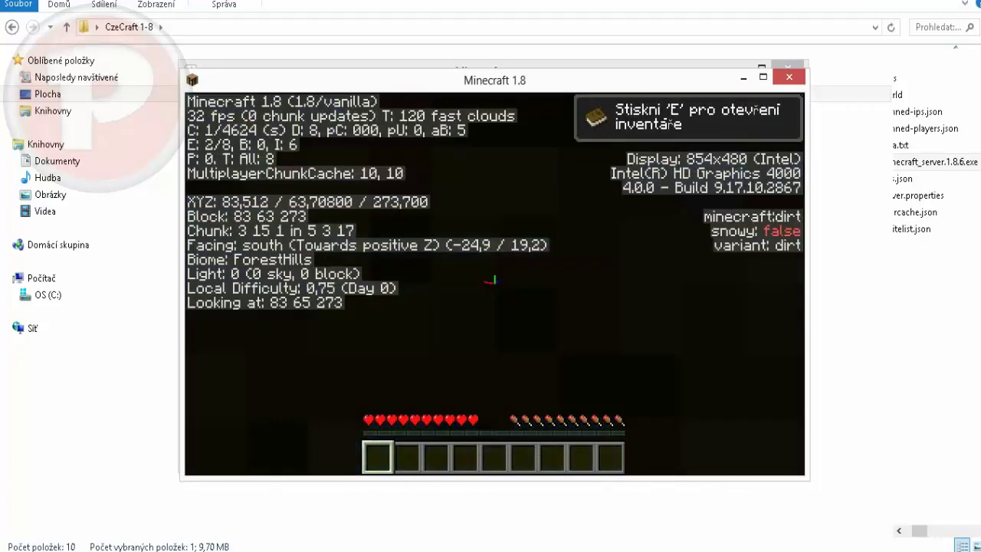
pyautogui.press('F3')
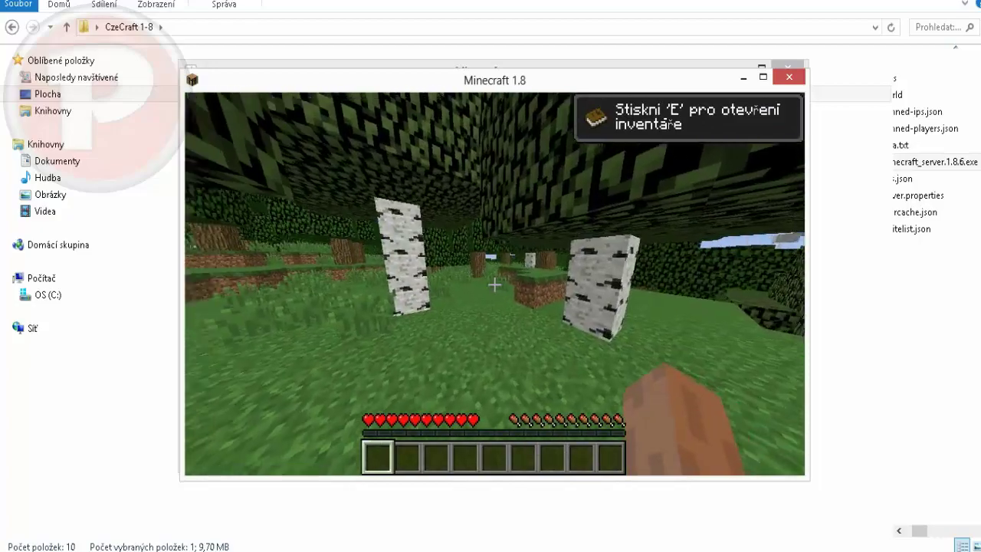
pyautogui.press('w')
pyautogui.click(495, 285)
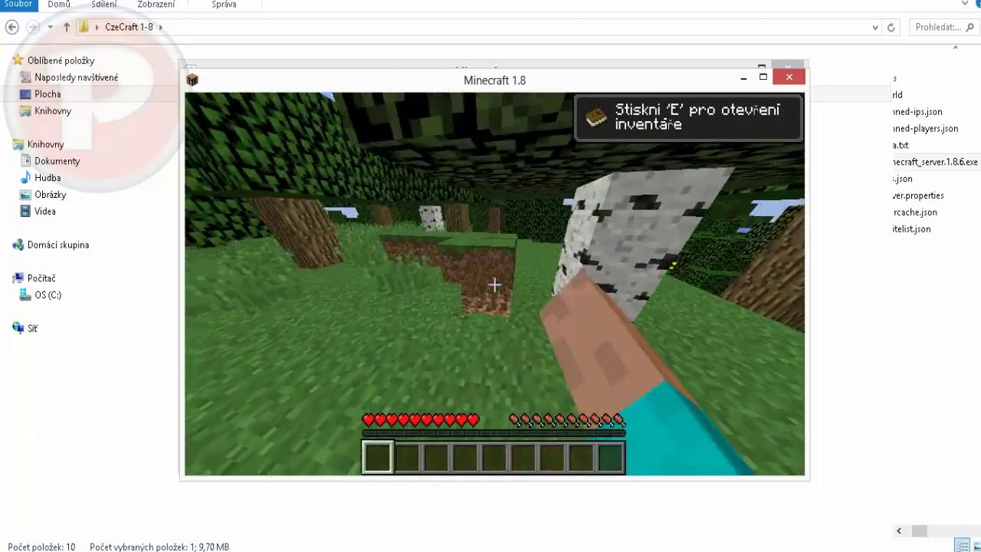
pyautogui.rightClick(495, 284)
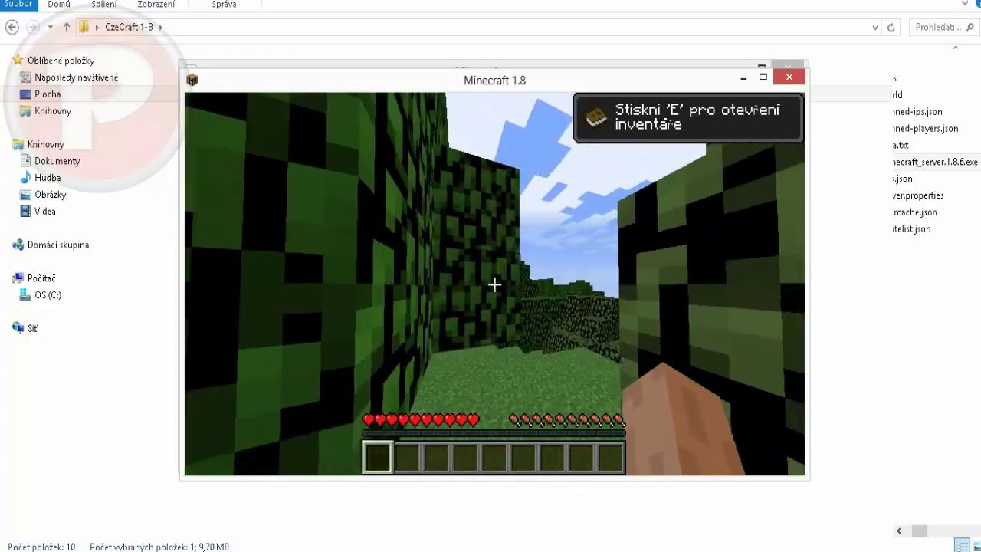
# In the graphics settings, set the render distance to 4 chunks and the maximum frame rate to 220 fps
pyautogui.press('Escape')
pyautogui.click(378, 326)
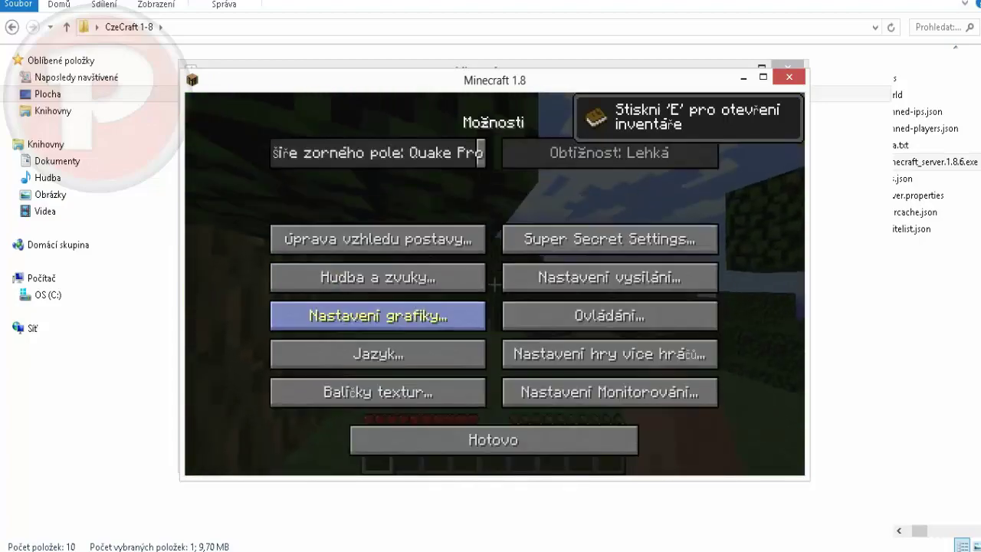
pyautogui.click(378, 316)
pyautogui.click(536, 165)
pyautogui.click(679, 205)
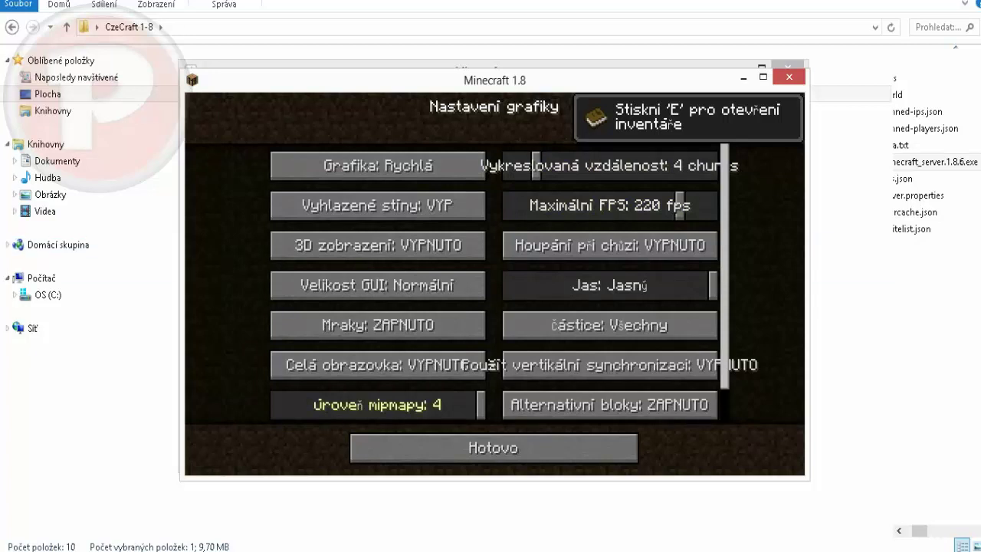
# Turn the mipmap levels off in the graphics settings and return to the game
pyautogui.click(429, 405)
pyautogui.moveTo(481, 405); pyautogui.dragTo(275, 405)
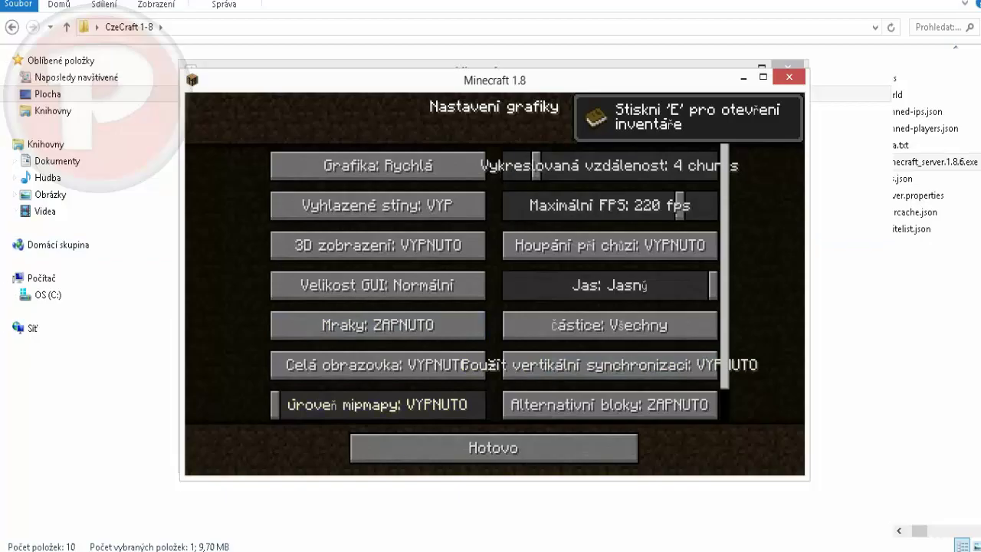
pyautogui.click(492, 448)
pyautogui.click(483, 442)
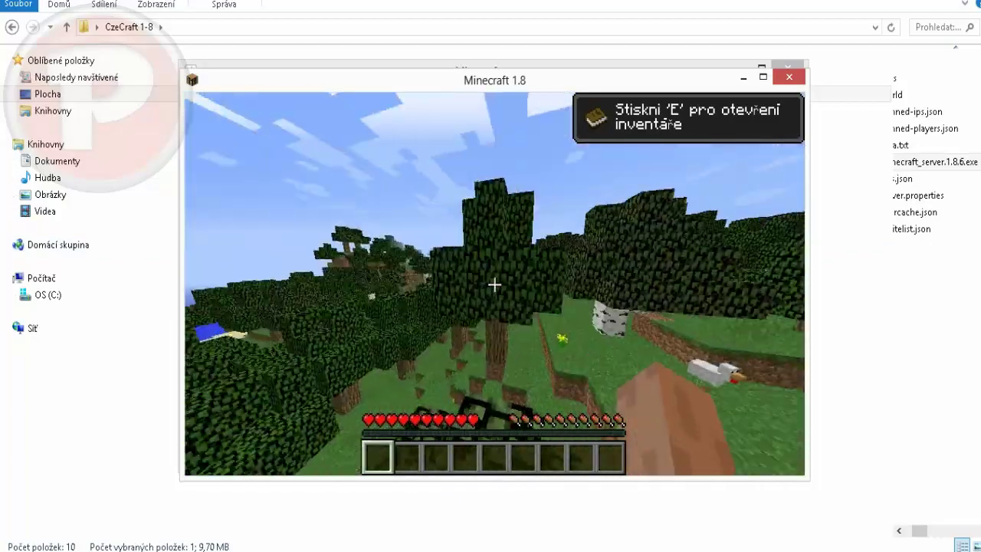
# Walk through the forest on the server and show the list of online players to check how the game runs
pyautogui.press('w')
pyautogui.press('Tab')
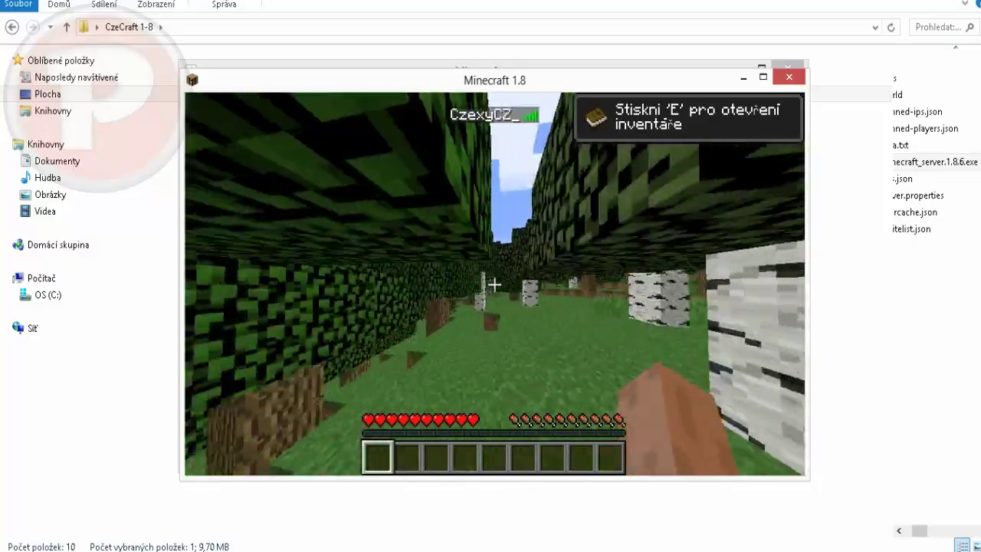
pyautogui.press('w')
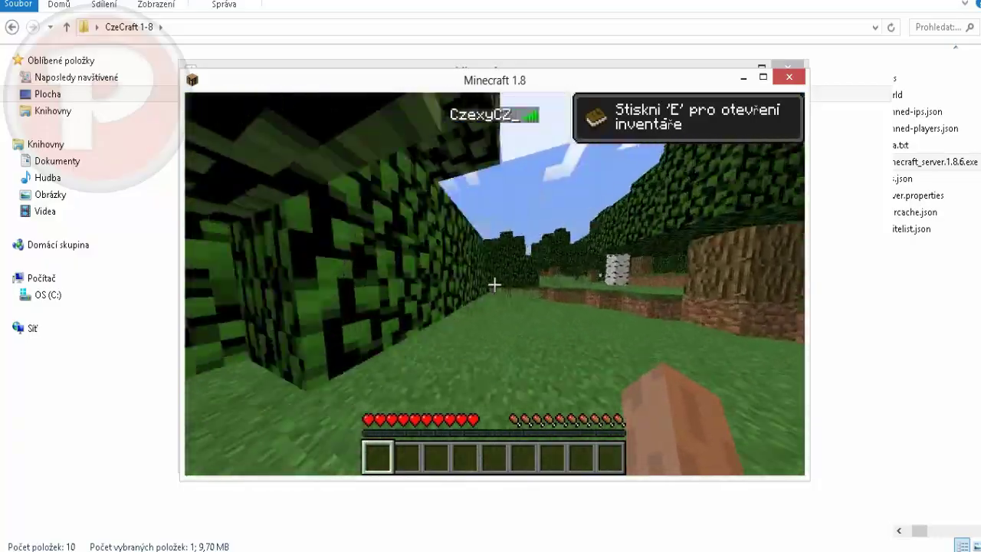
pyautogui.press('w')
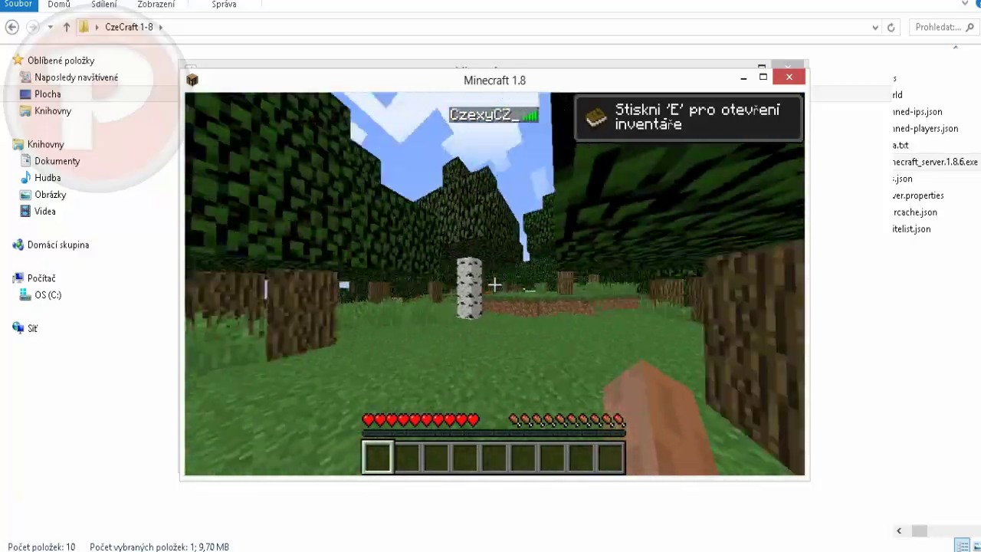
pyautogui.press('w')
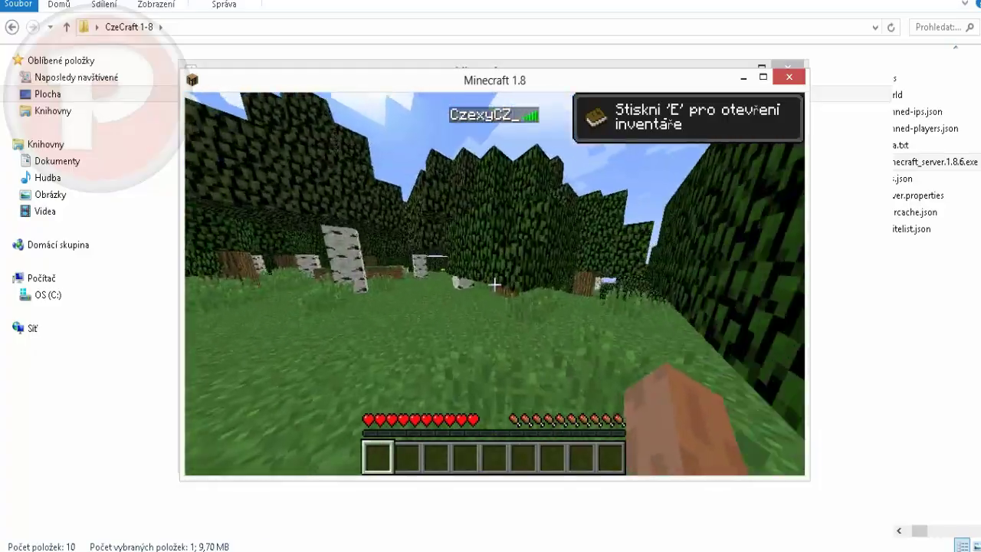
pyautogui.press('w')
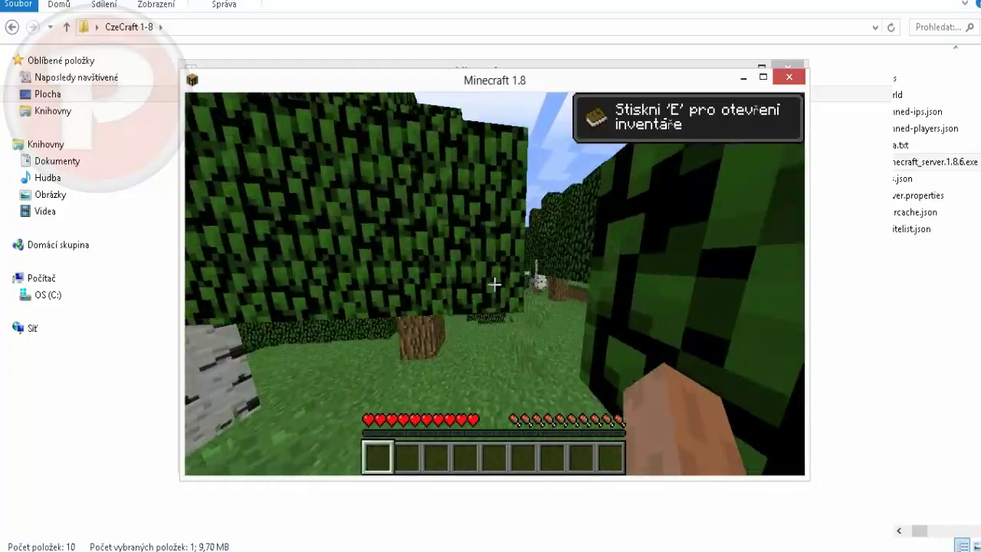
pyautogui.press('w')
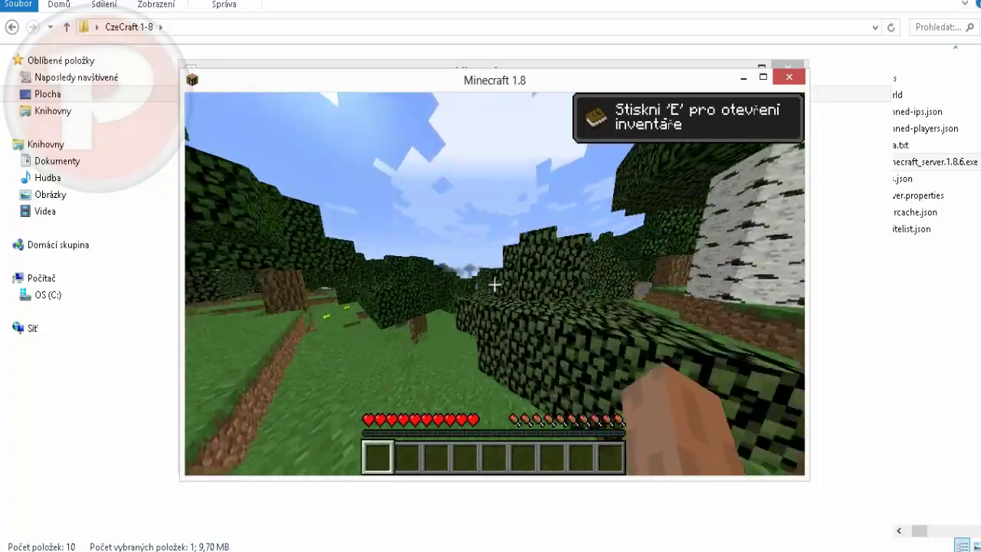
pyautogui.press('w')
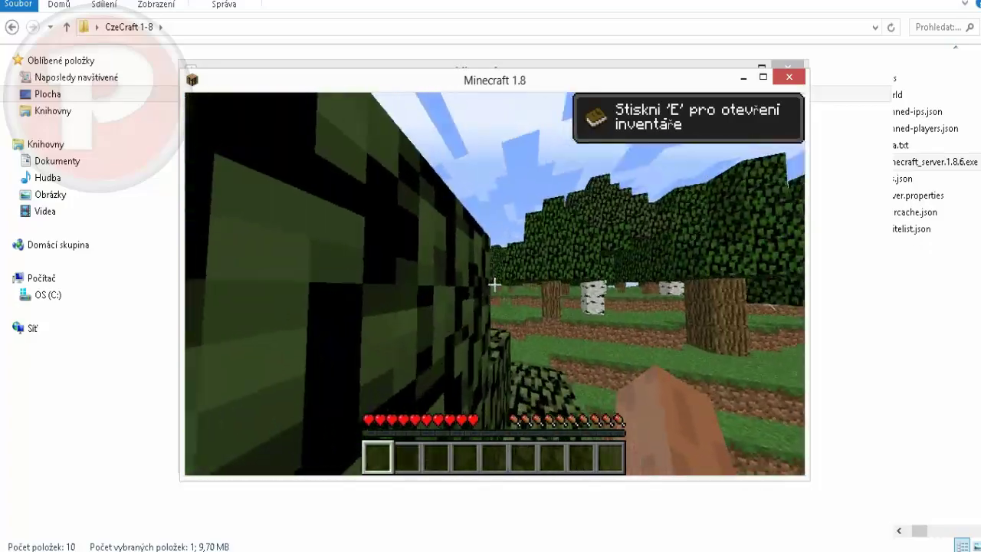
# Disconnect from the server and close both the Minecraft game window and the window behind it
pyautogui.press('Escape')
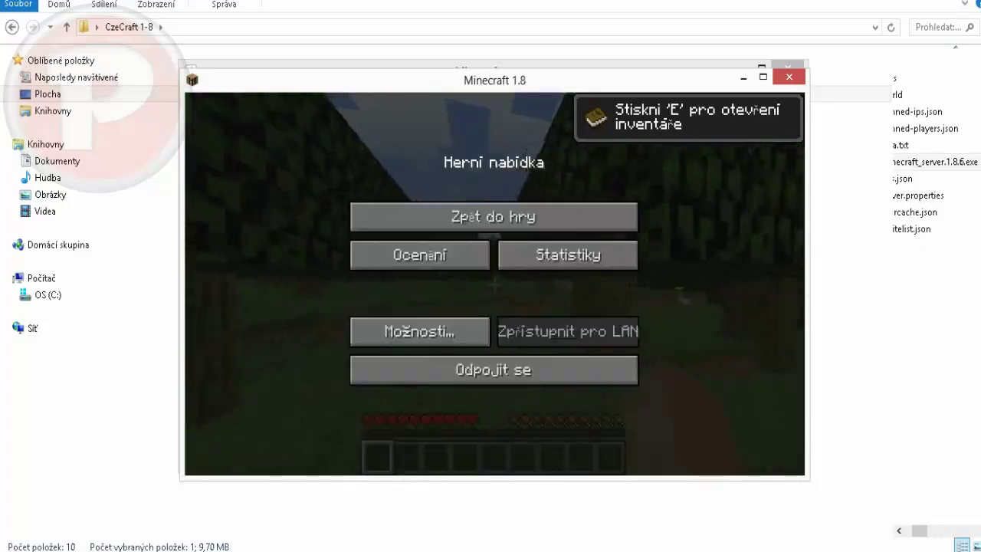
pyautogui.click(493, 368)
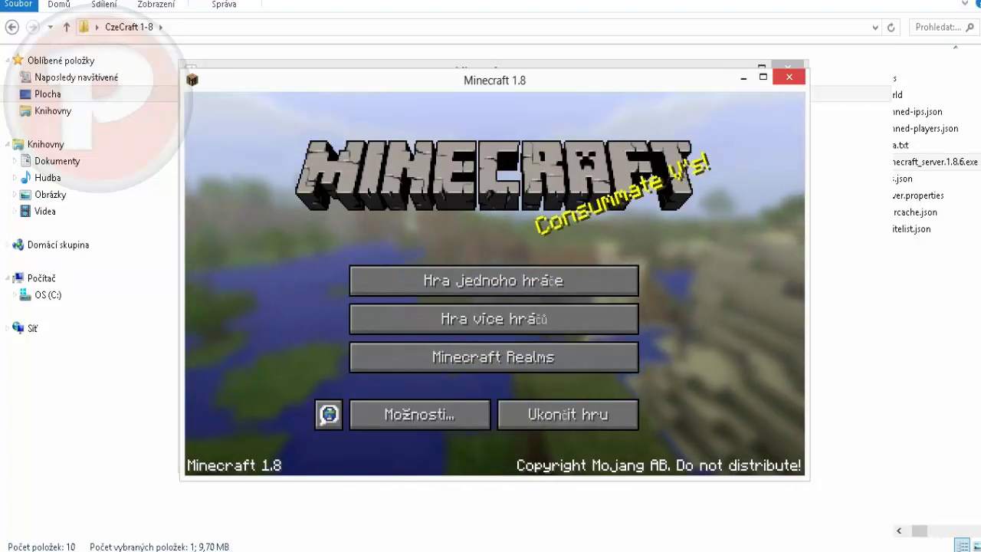
pyautogui.click(789, 77)
pyautogui.click(789, 69)
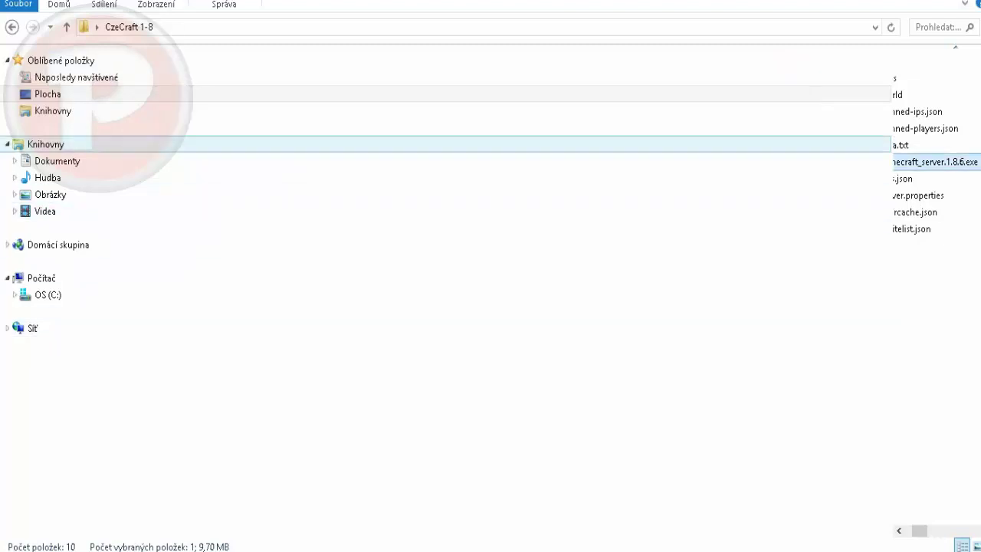